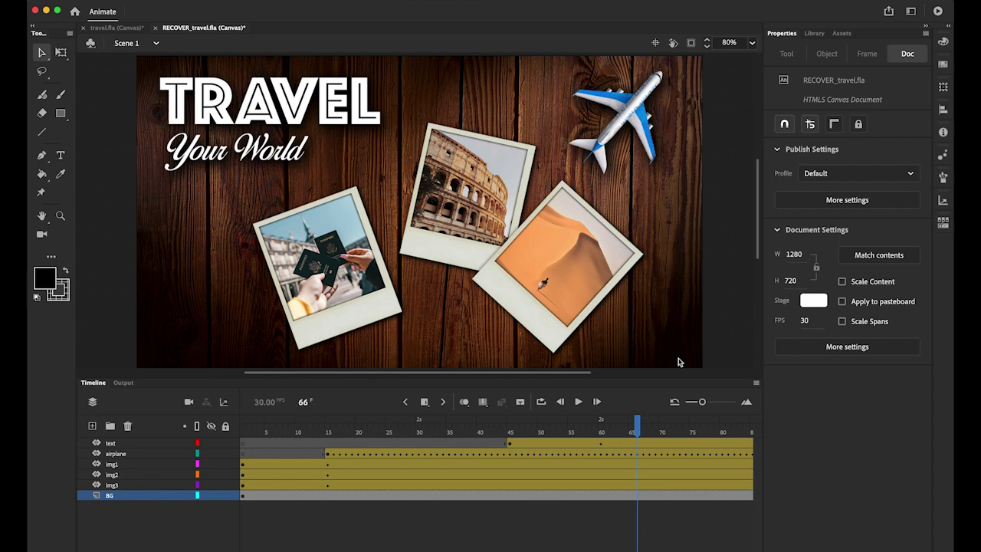
- Test the finished travel movie in a web browser with Control > Test Movie > In Browser
{"action": "left_click", "coordinate": [322, 10]}
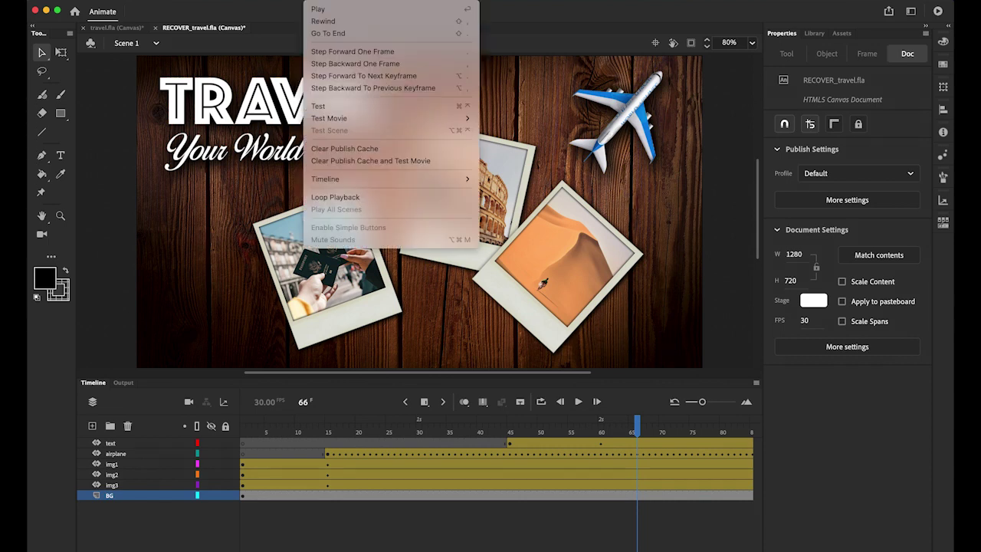
{"action": "mouse_move", "coordinate": [360, 118]}
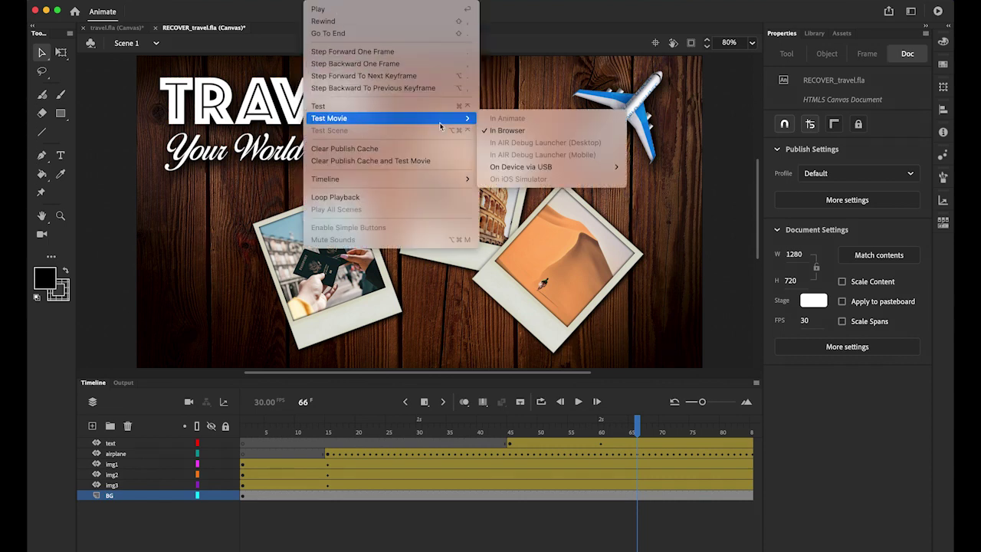
{"action": "left_click", "coordinate": [498, 131]}
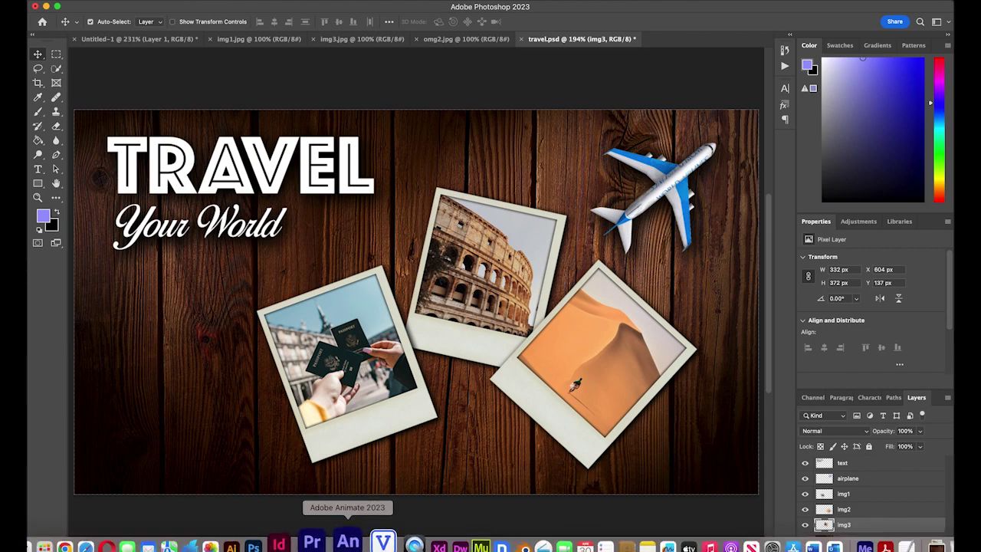
- Create a 1280×720, 30 fps HTML5 Canvas document, show the timeline and fit the stage
{"action": "left_click", "coordinate": [348, 542]}
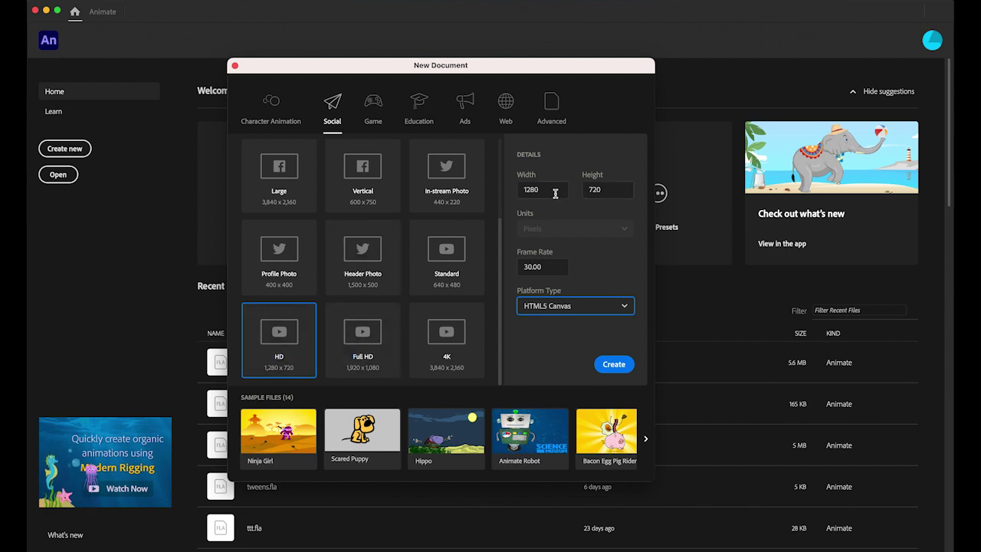
{"action": "left_click", "coordinate": [555, 193]}
{"action": "left_click", "coordinate": [609, 191]}
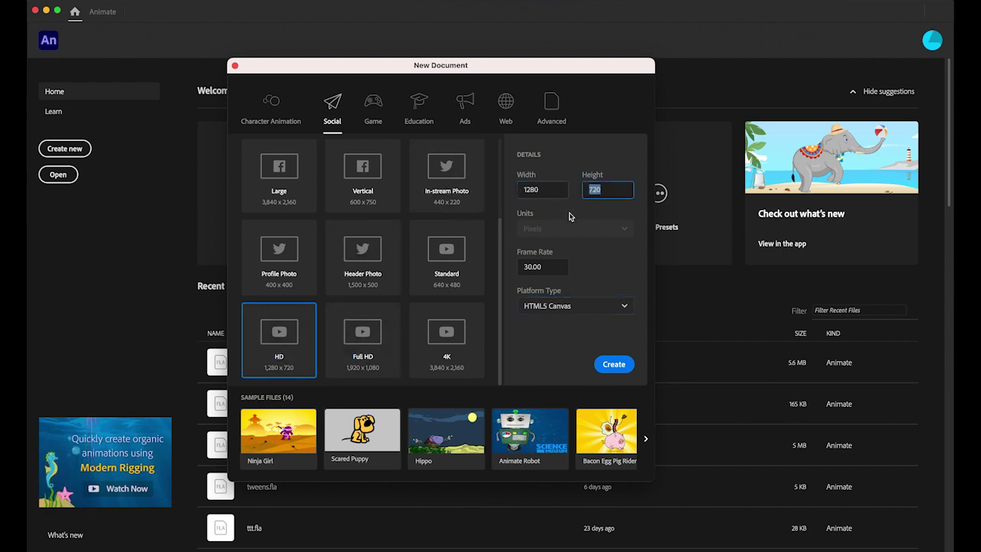
{"action": "left_click", "coordinate": [555, 266]}
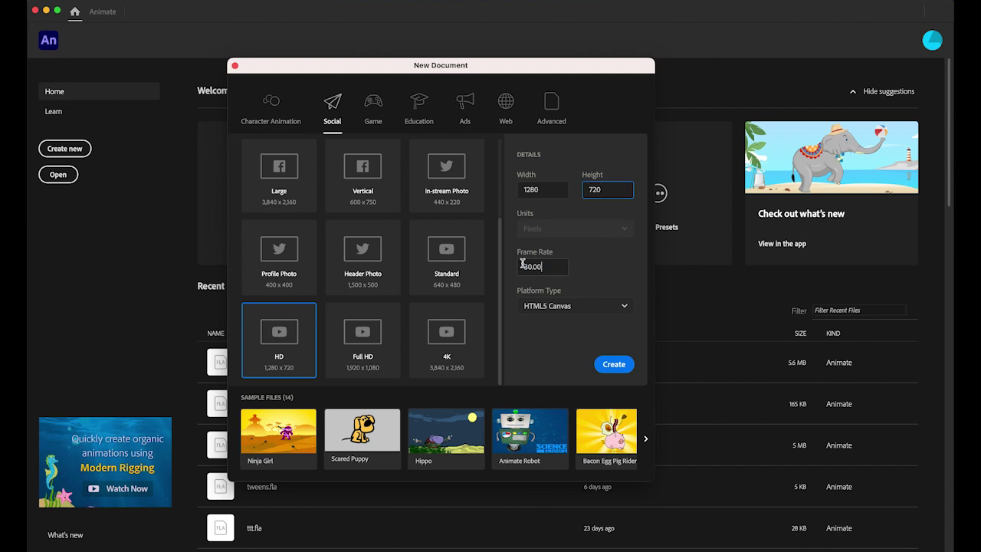
{"action": "left_click", "coordinate": [560, 307]}
{"action": "left_click", "coordinate": [564, 310]}
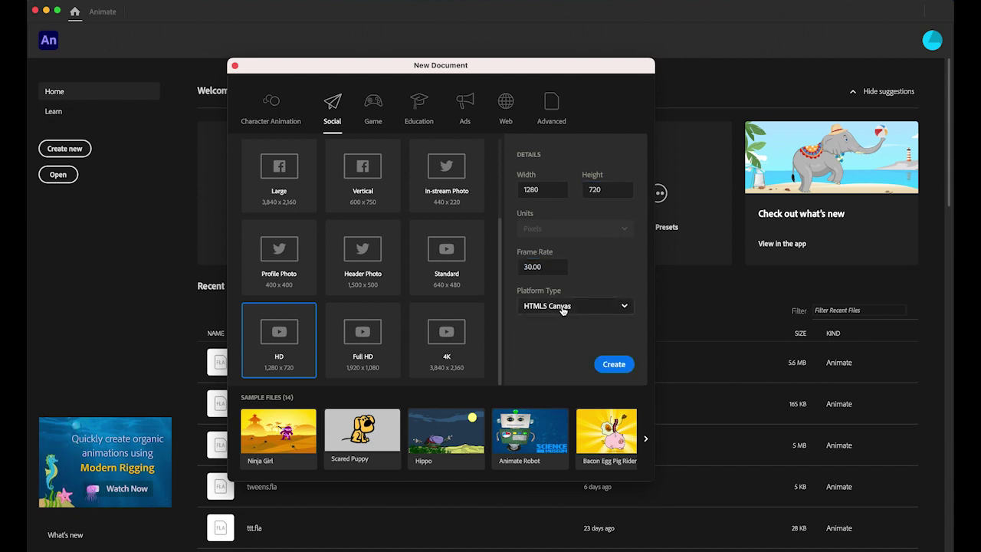
{"action": "left_click", "coordinate": [618, 365]}
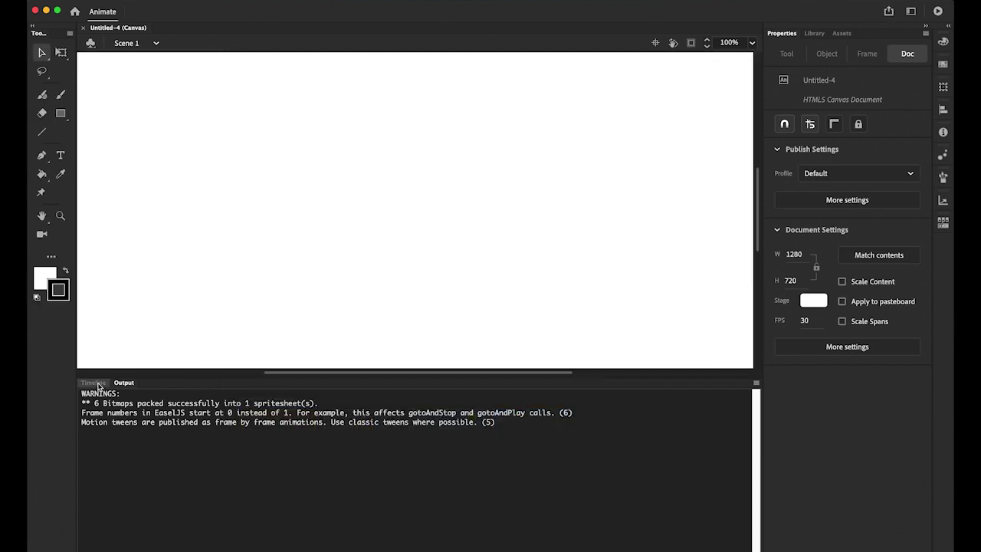
{"action": "left_click", "coordinate": [93, 382]}
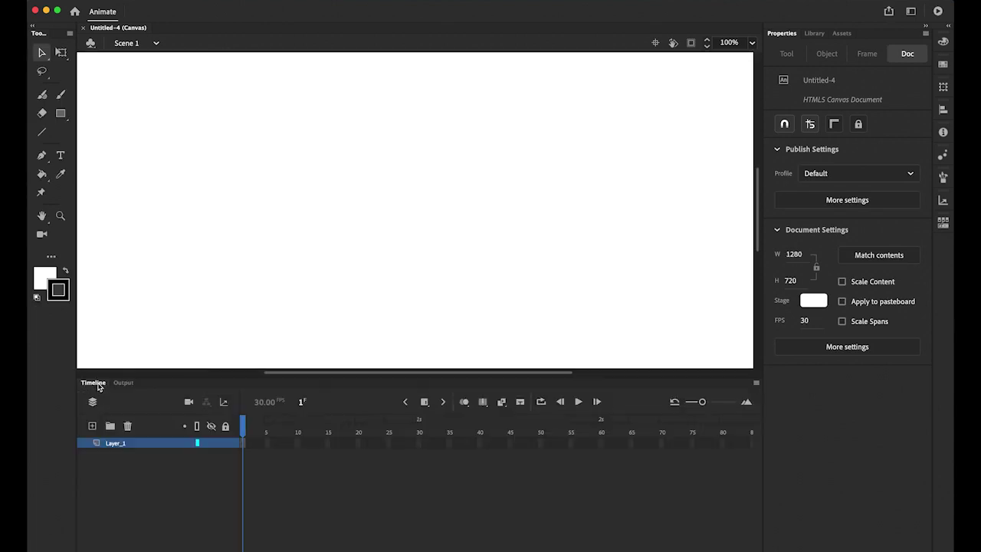
{"action": "double_click", "coordinate": [42, 217]}
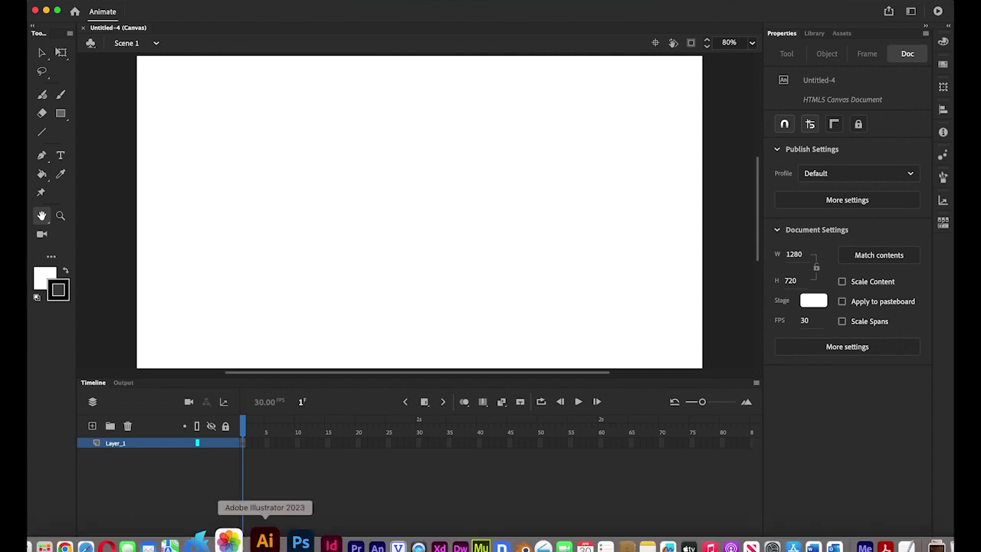
- In Photoshop, select all of travel.psd's Background layer and copy it
{"action": "left_click", "coordinate": [281, 538]}
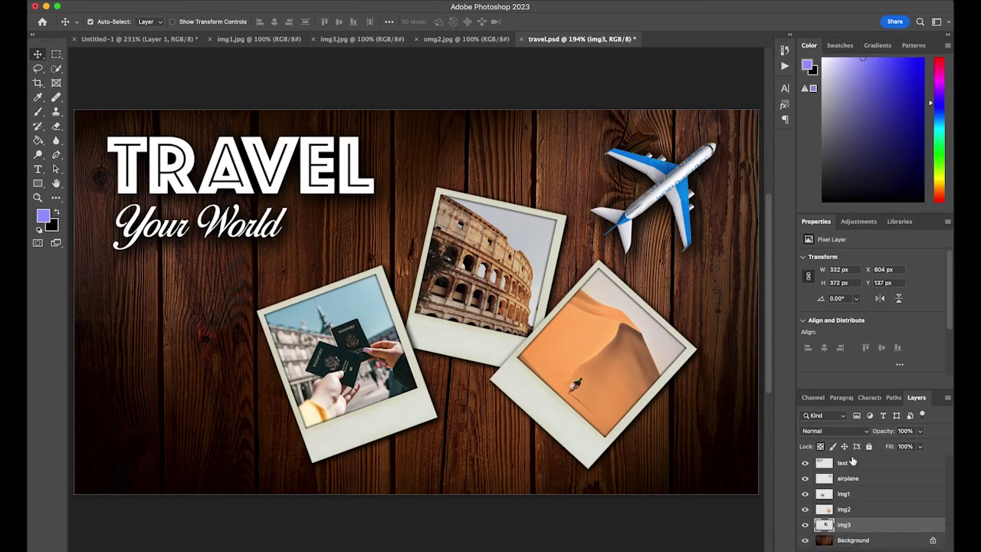
{"action": "left_click", "coordinate": [879, 541]}
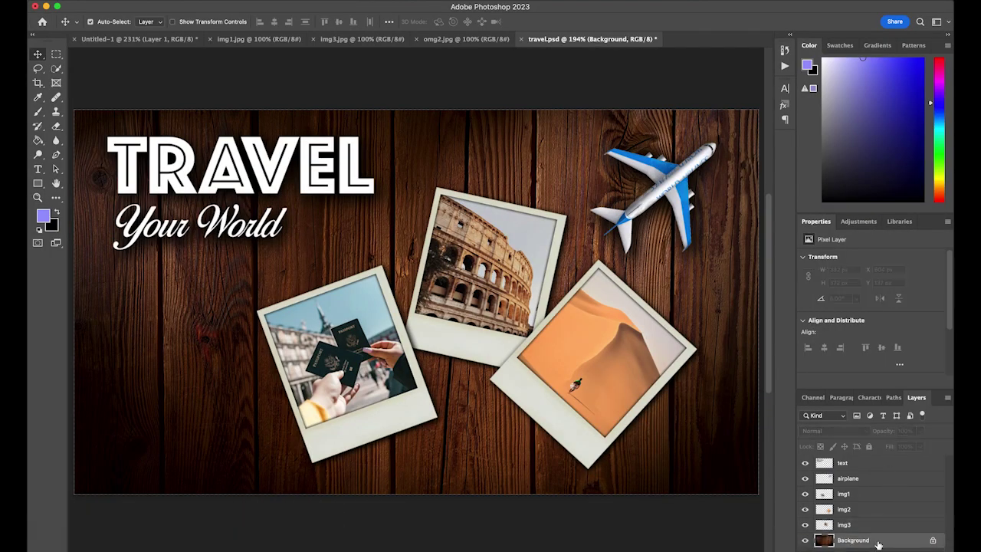
{"action": "left_click", "coordinate": [256, 1]}
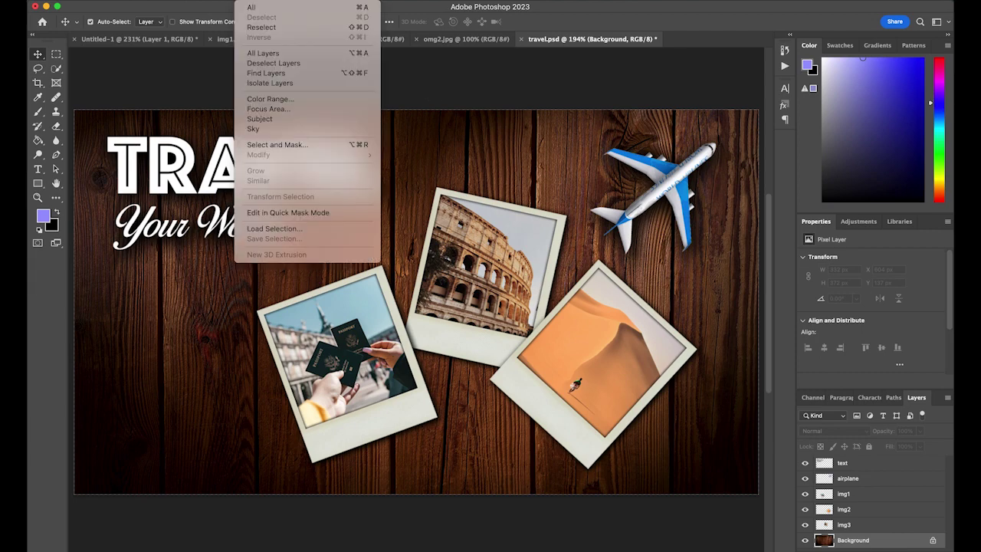
{"action": "left_click", "coordinate": [255, 8]}
{"action": "left_click", "coordinate": [142, 0]}
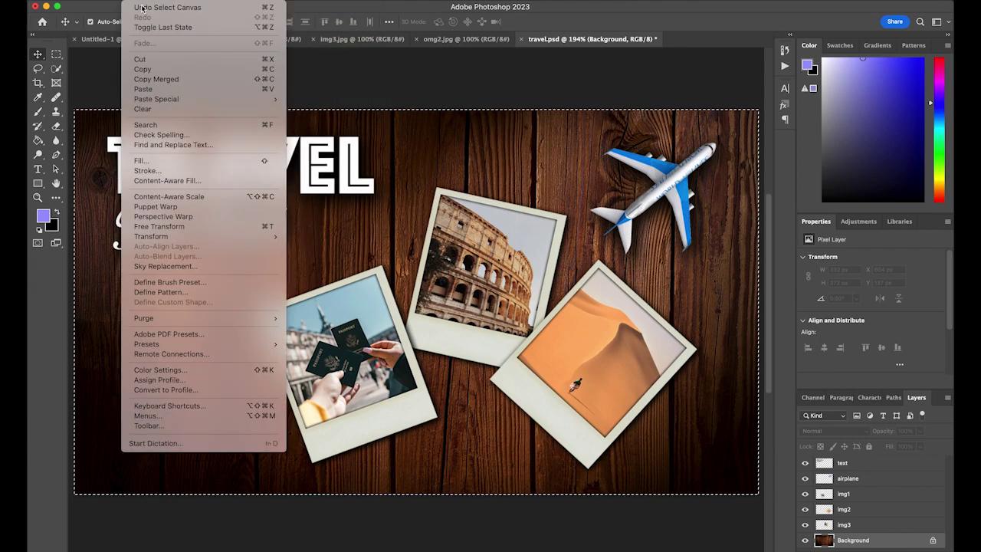
{"action": "left_click", "coordinate": [157, 69]}
- Rename Layer_1 of the new Animate document to BG
{"action": "mouse_move", "coordinate": [455, 541]}
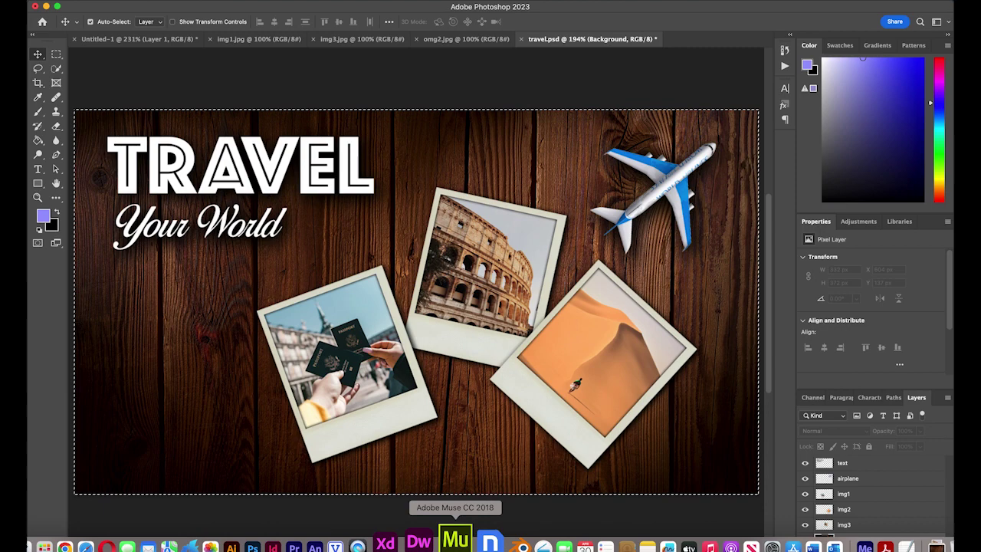
{"action": "left_click", "coordinate": [342, 541]}
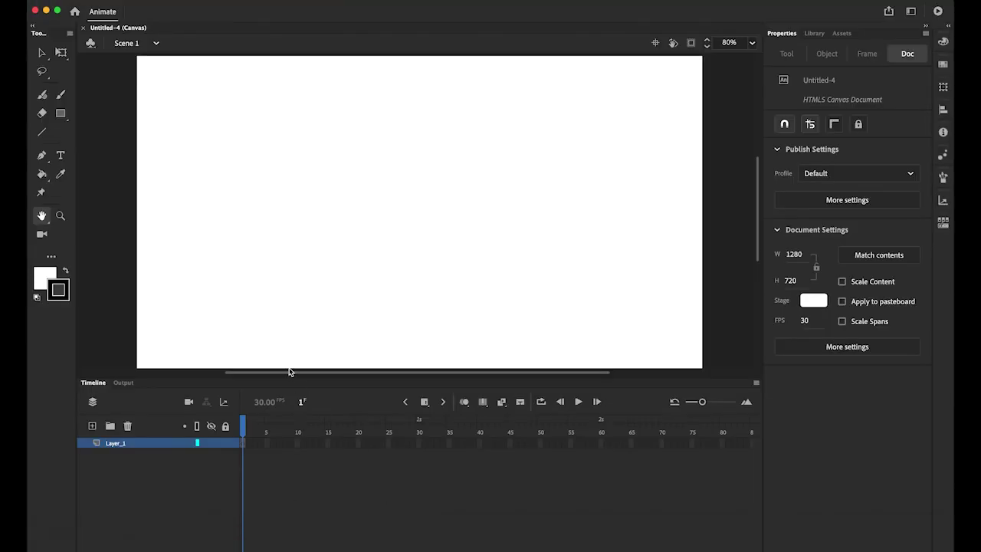
{"action": "double_click", "coordinate": [117, 443]}
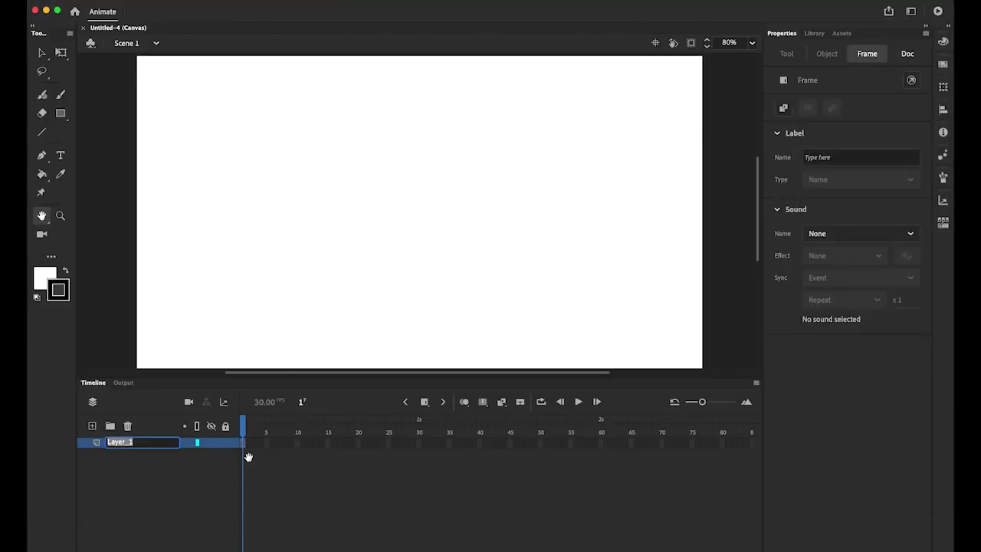
{"action": "type", "text": "BG"}
{"action": "key", "text": "Return"}
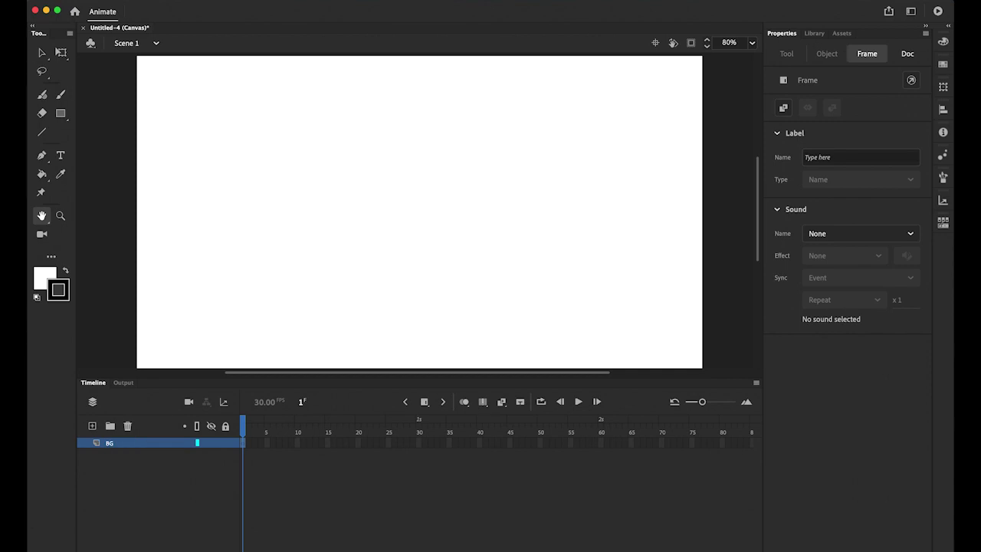
- Paste the wood-plank background in the centre of the stage on the BG layer
{"action": "left_click", "coordinate": [127, 8]}
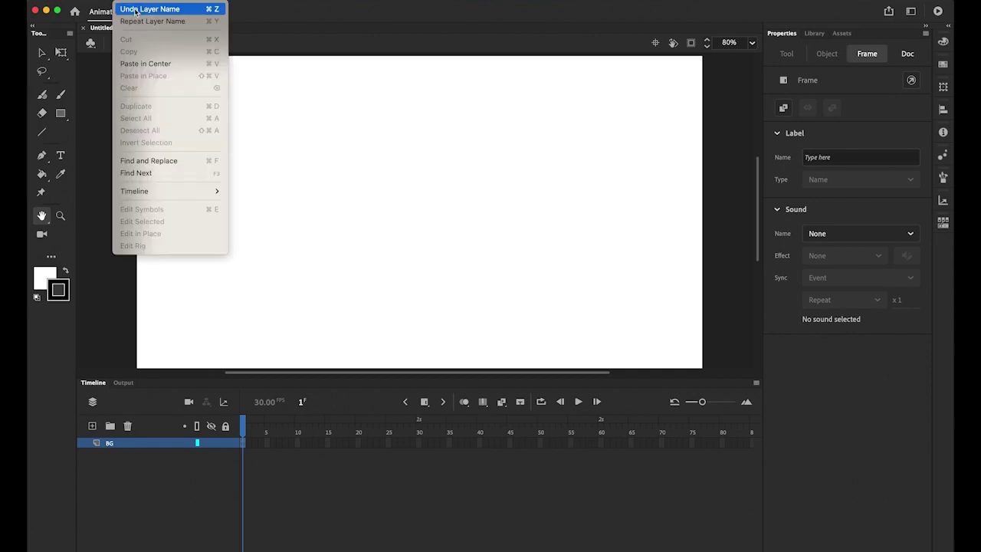
{"action": "left_click", "coordinate": [142, 64]}
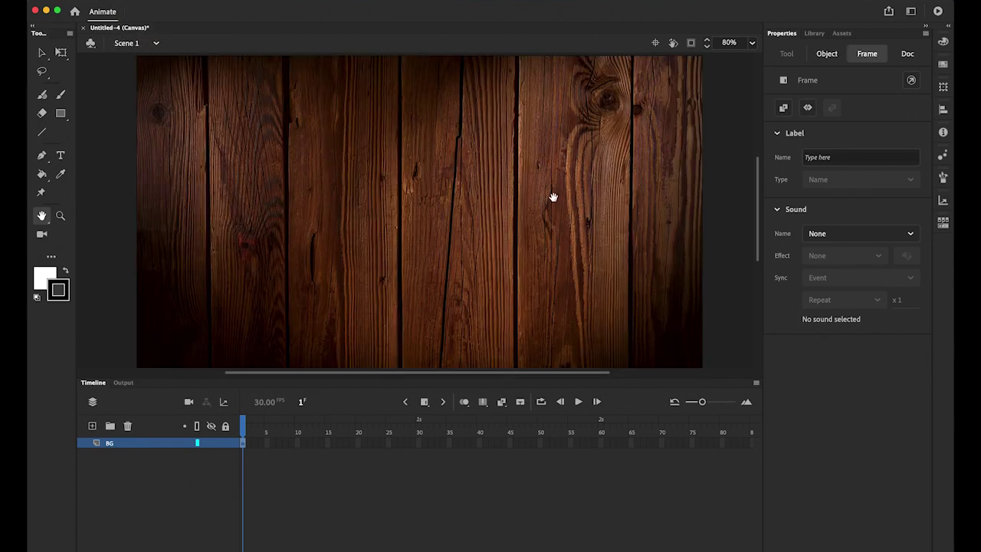
{"action": "mouse_move", "coordinate": [239, 541]}
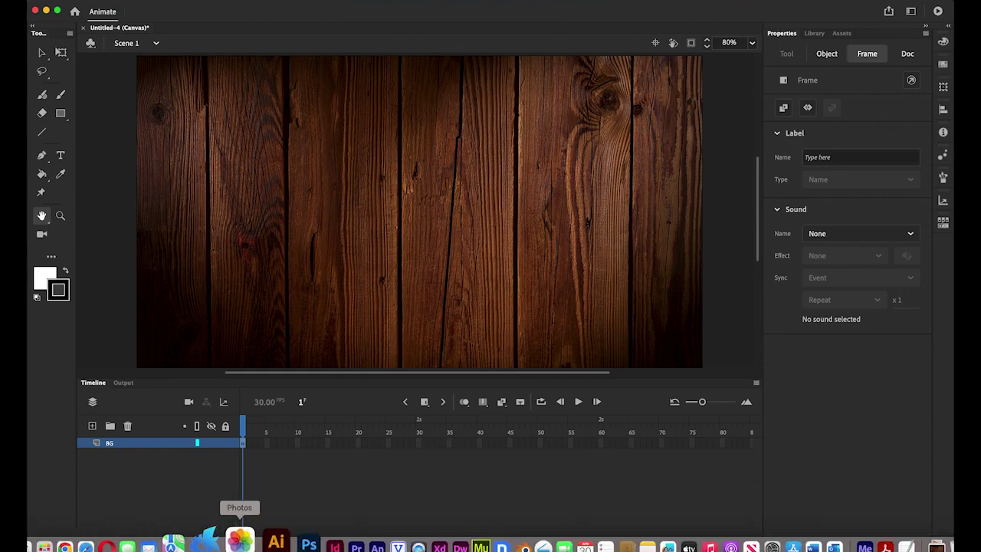
{"action": "left_click", "coordinate": [282, 542]}
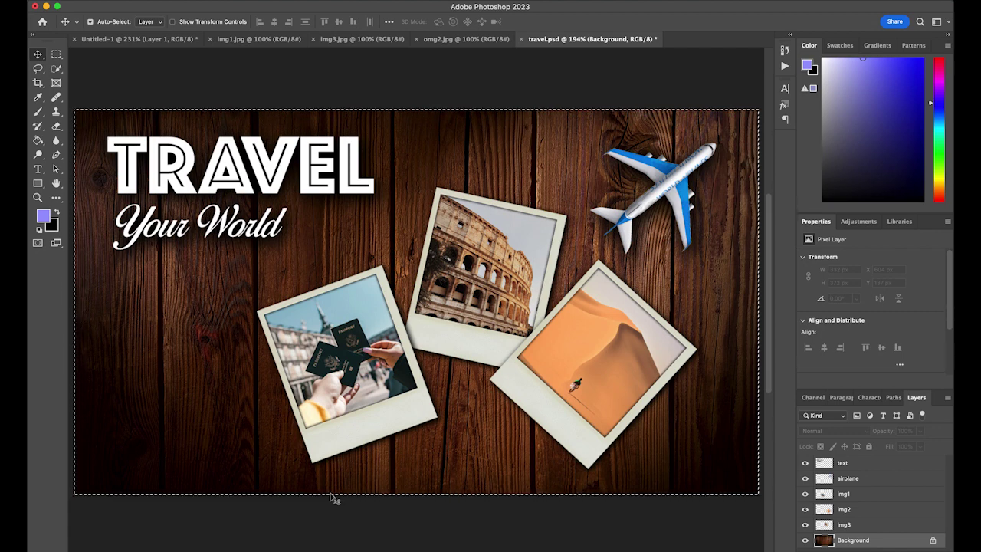
- Paste the img3 photo onto its own layer, then the airplane onto a new layer named airplane
{"action": "key", "text": "alt+bracketright"}
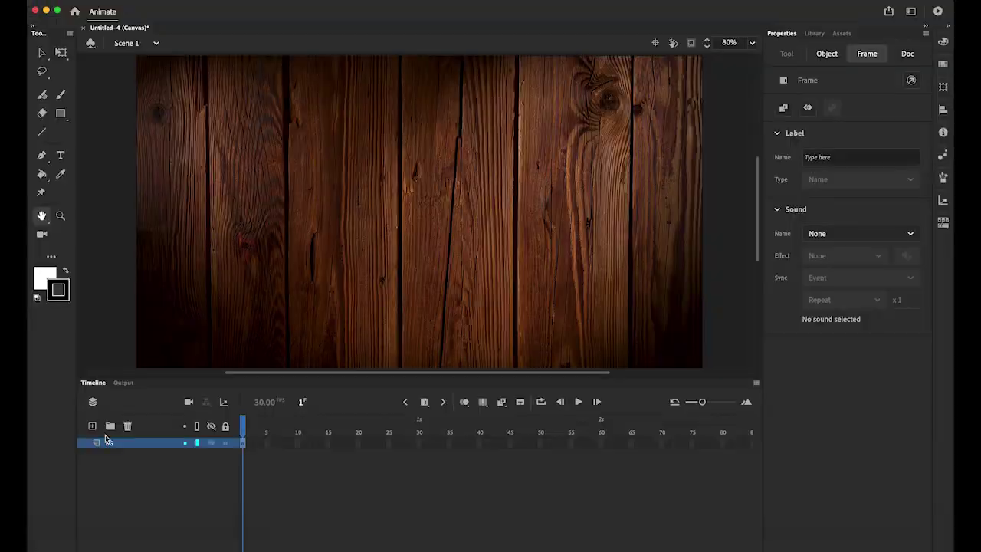
{"action": "left_click", "coordinate": [285, 542]}
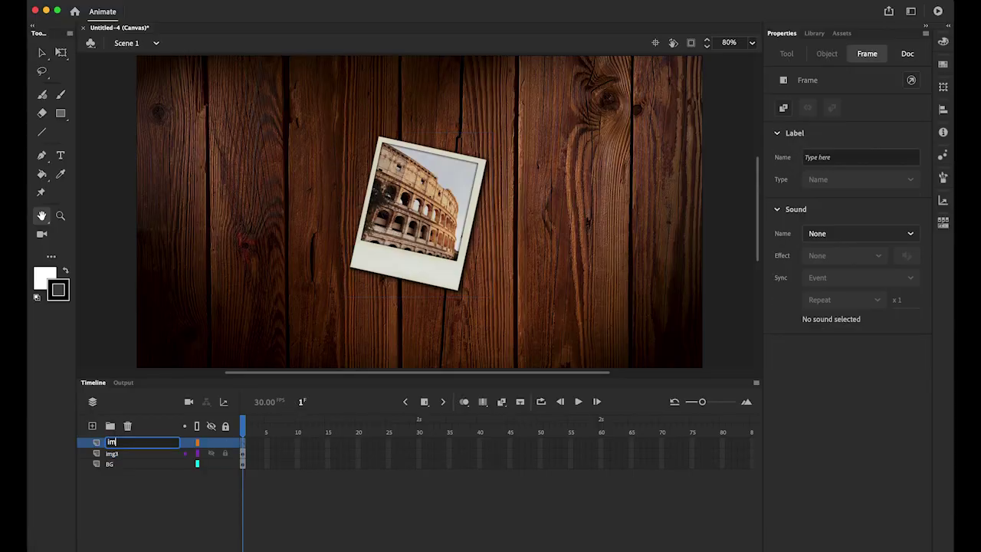
{"action": "key", "text": "super+v"}
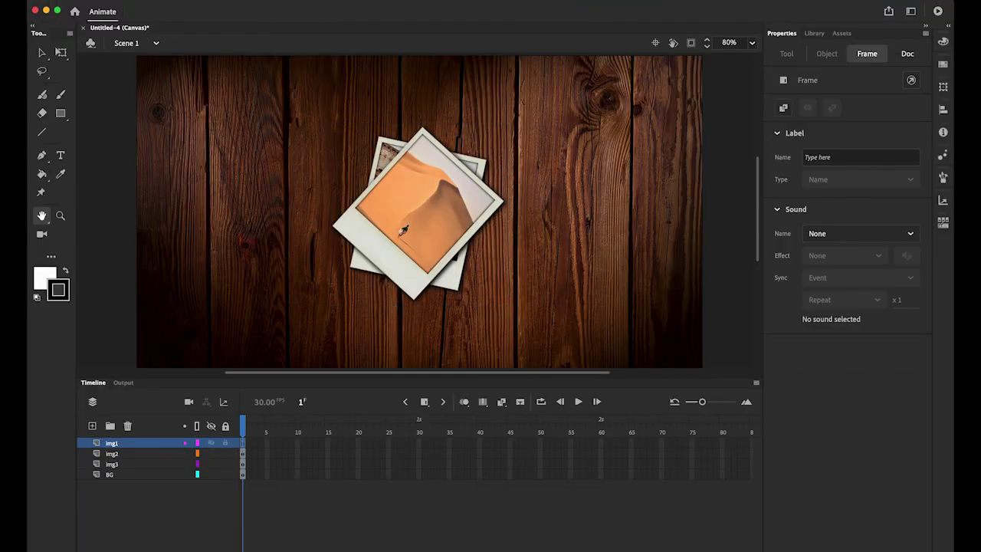
{"action": "left_click", "coordinate": [353, 539]}
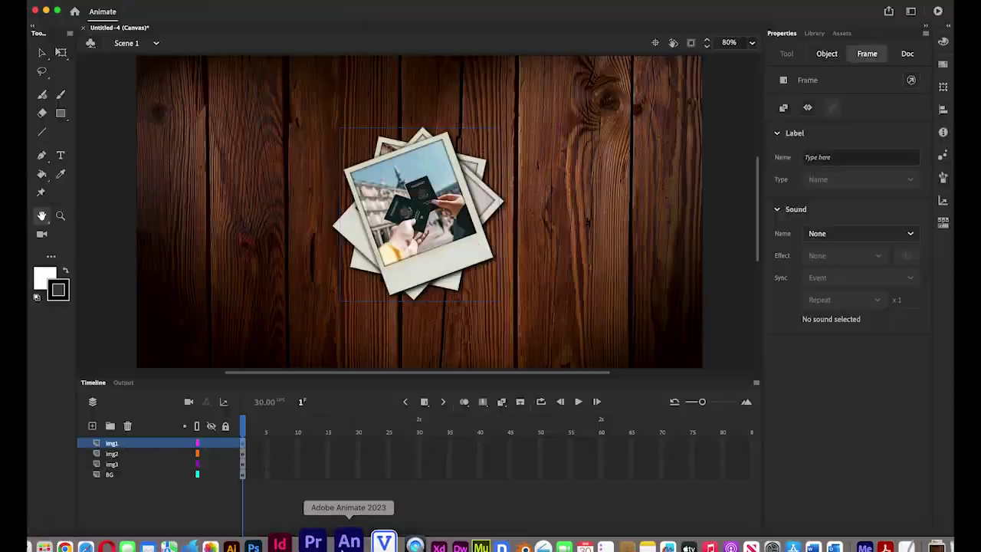
{"action": "type", "text": "airplane"}
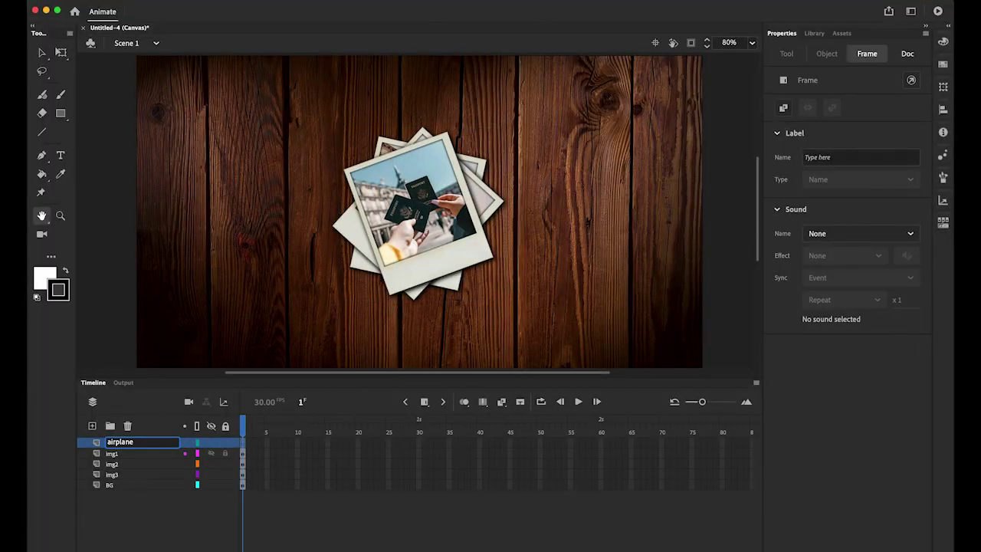
{"action": "key", "text": "Return"}
{"action": "key", "text": "super+v"}
- Add a top layer named text and paste the TRAVEL Your World title onto it
{"action": "left_click", "coordinate": [276, 541]}
{"action": "type", "text": "text"}
{"action": "key", "text": "Return"}
{"action": "key", "text": "super+v"}
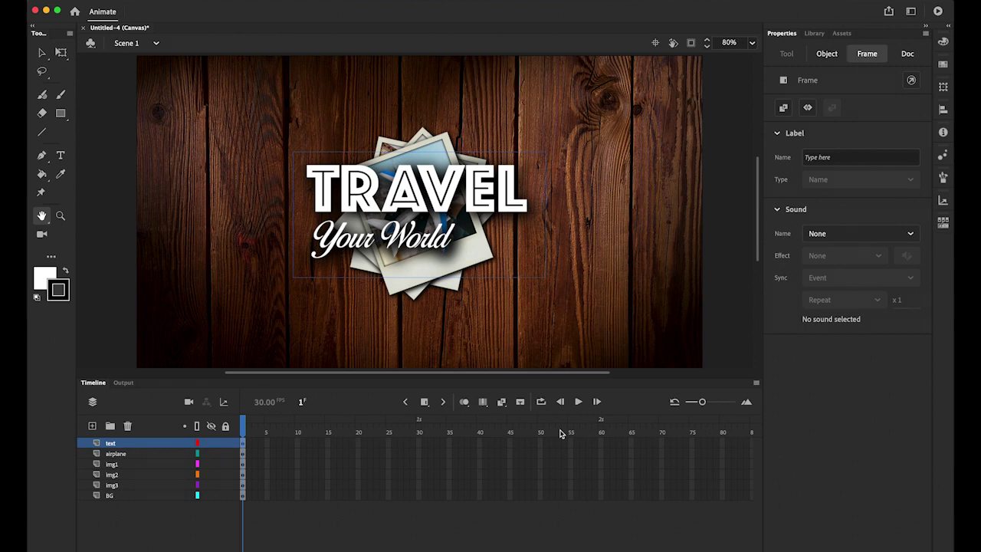
- Move the TRAVEL title to the stage's top-left and the airplane to the top-right corner
{"action": "left_click", "coordinate": [42, 52]}
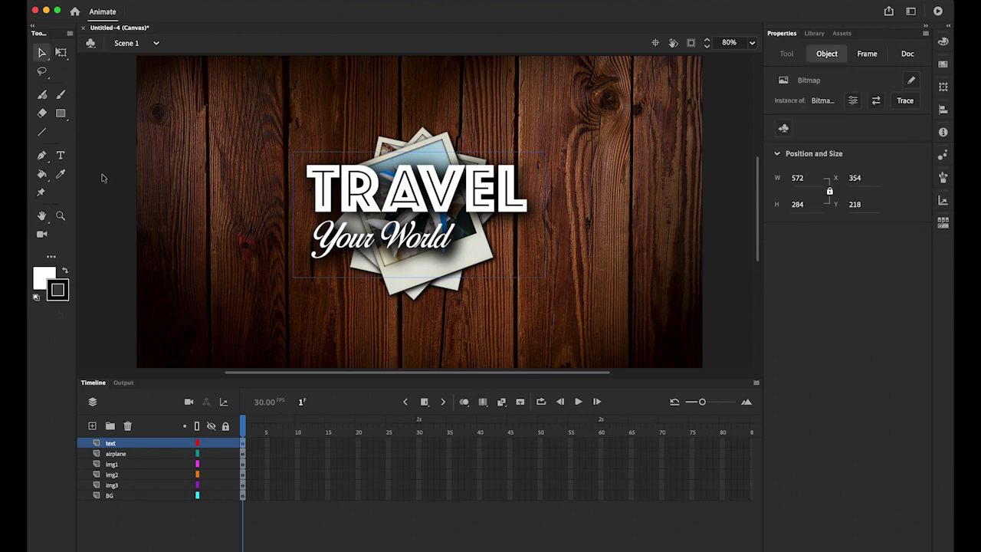
{"action": "left_click", "coordinate": [121, 495]}
{"action": "left_click", "coordinate": [120, 485]}
{"action": "left_click", "coordinate": [121, 475]}
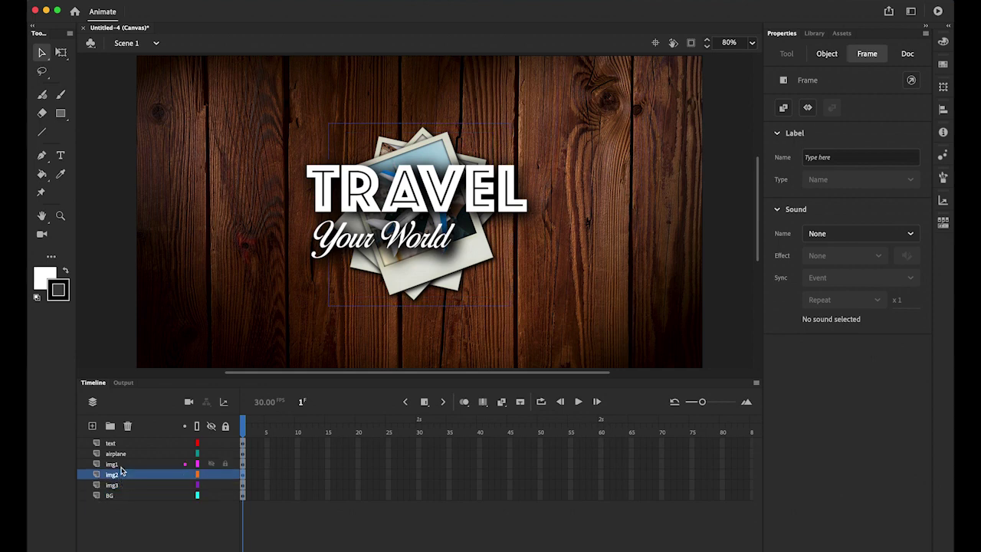
{"action": "left_click", "coordinate": [121, 463]}
{"action": "left_click", "coordinate": [121, 453]}
{"action": "left_click", "coordinate": [120, 443]}
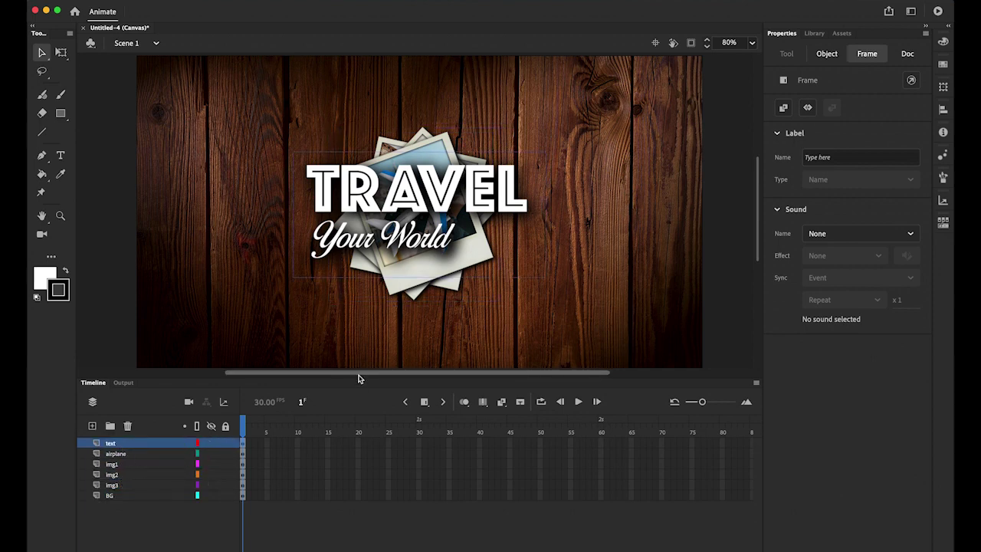
{"action": "left_click", "coordinate": [375, 210]}
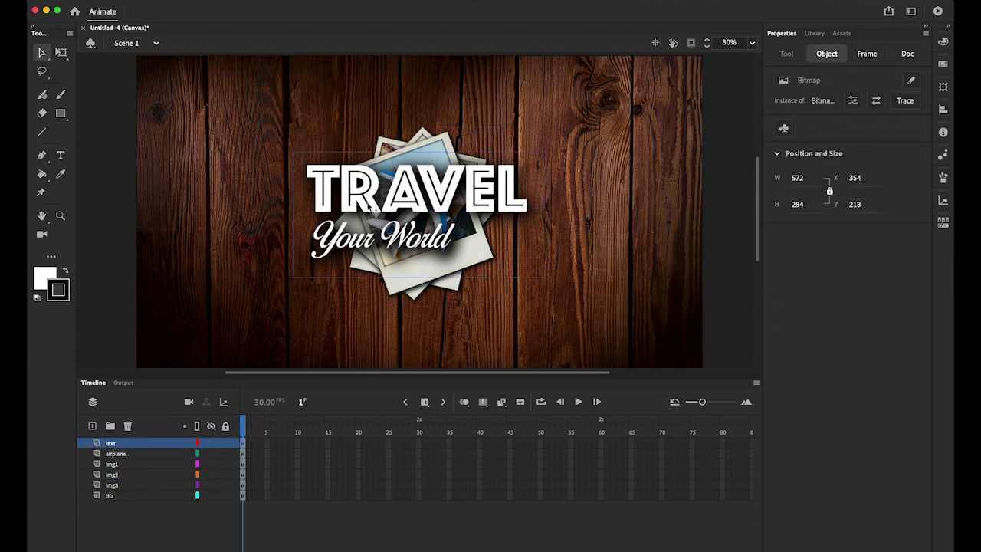
{"action": "left_click_drag", "start_coordinate": [374, 210], "coordinate": [227, 118]}
{"action": "left_click", "coordinate": [436, 211]}
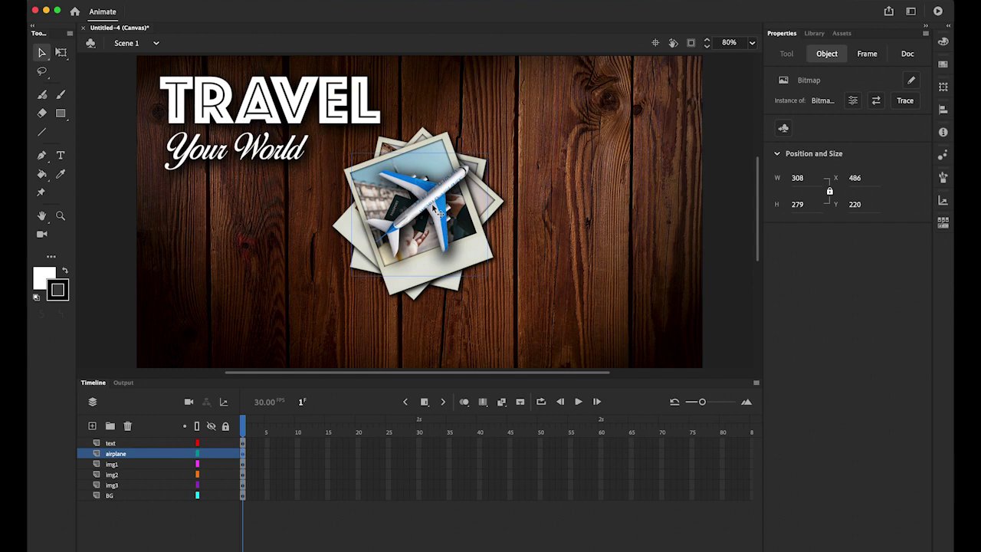
{"action": "left_click_drag", "start_coordinate": [434, 208], "coordinate": [637, 123]}
- Fan the Colosseum, desert and passport photos out across the wood background
{"action": "left_click_drag", "start_coordinate": [449, 231], "coordinate": [562, 265]}
{"action": "left_click", "coordinate": [454, 239]}
{"action": "left_click_drag", "start_coordinate": [431, 240], "coordinate": [469, 230]}
{"action": "left_click_drag", "start_coordinate": [354, 265], "coordinate": [341, 289]}
{"action": "left_click", "coordinate": [711, 285]}
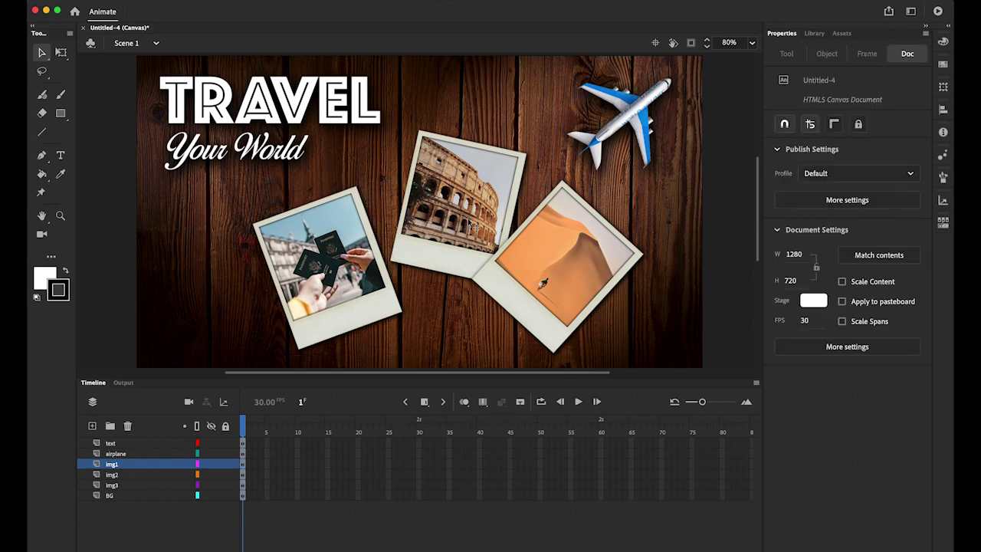
{"action": "left_click", "coordinate": [473, 225]}
{"action": "left_click", "coordinate": [451, 217]}
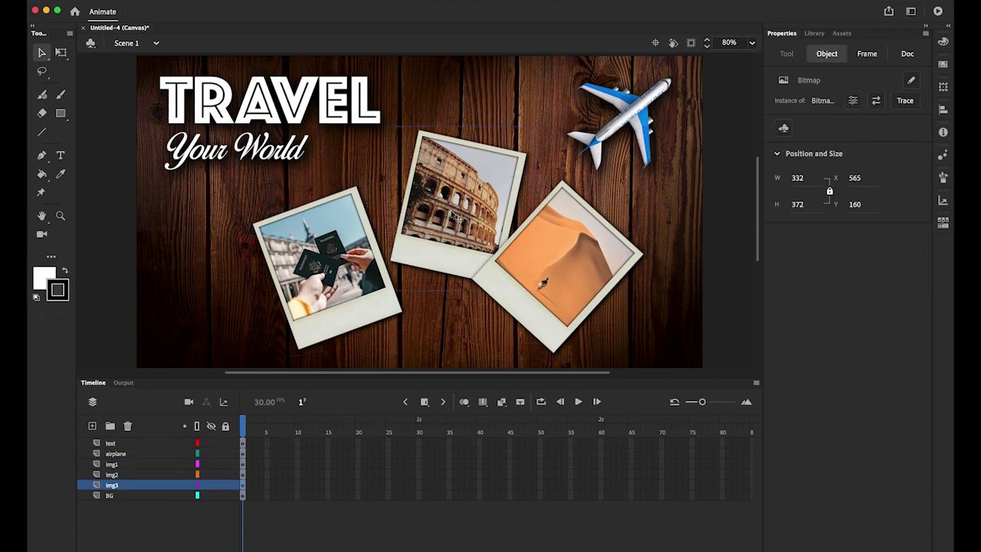
{"action": "left_click_drag", "start_coordinate": [455, 217], "coordinate": [469, 207]}
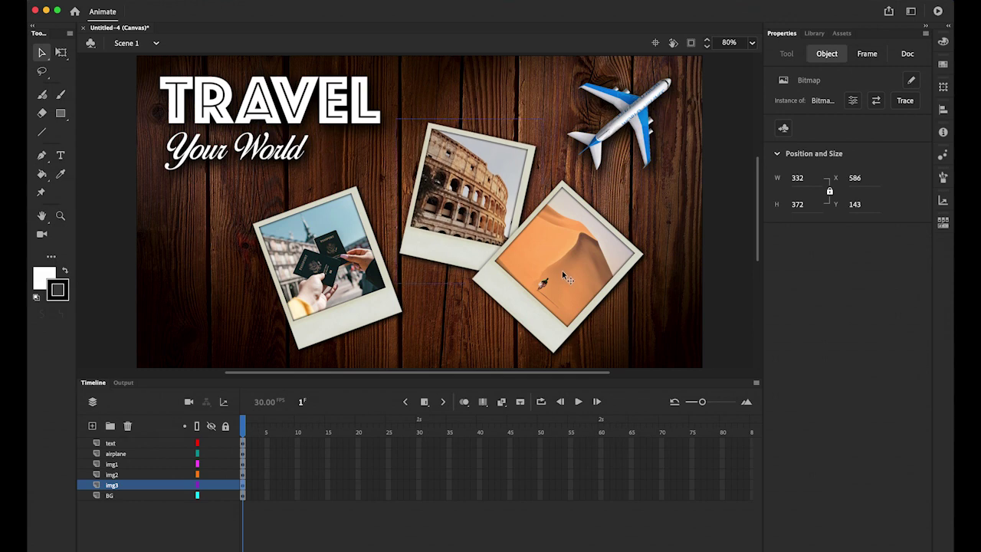
- Create motion tweens from frame 1 on the Colosseum, desert and passport photo layers
{"action": "left_click", "coordinate": [714, 259]}
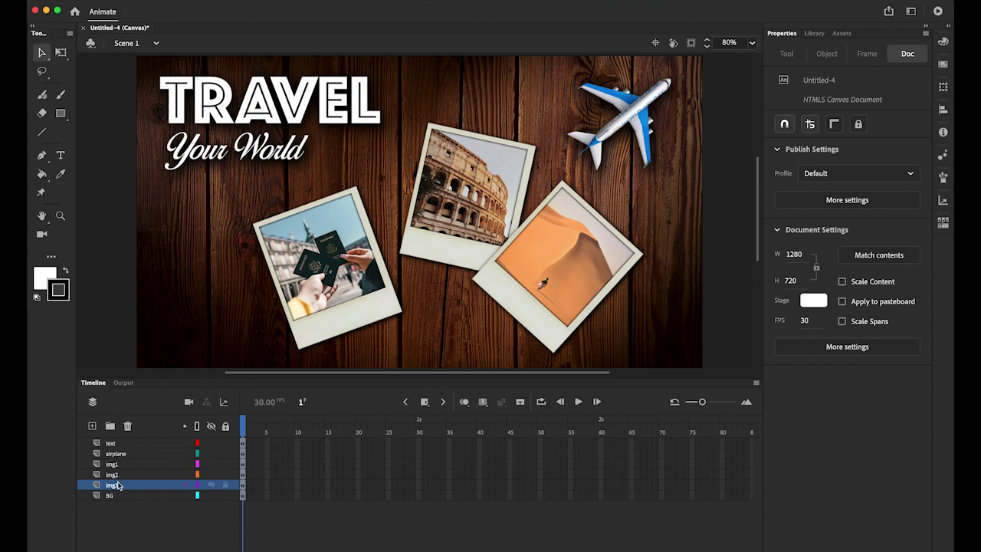
{"action": "left_click", "coordinate": [176, 485]}
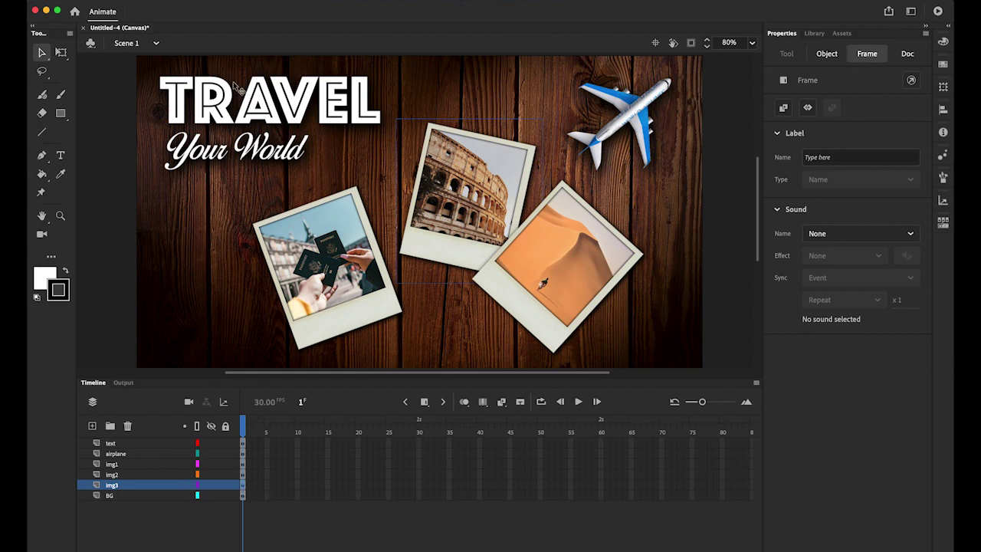
{"action": "right_click", "coordinate": [166, 3]}
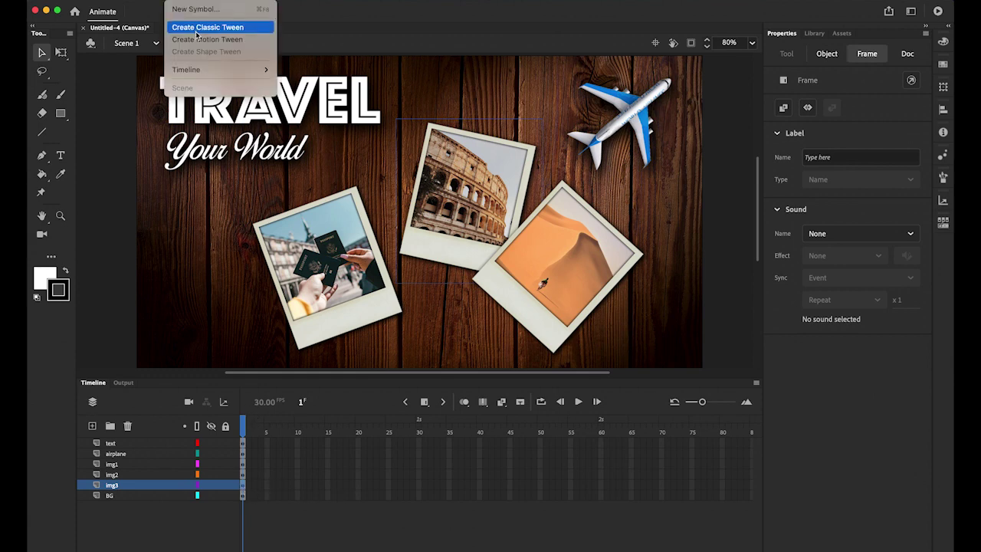
{"action": "left_click", "coordinate": [246, 222]}
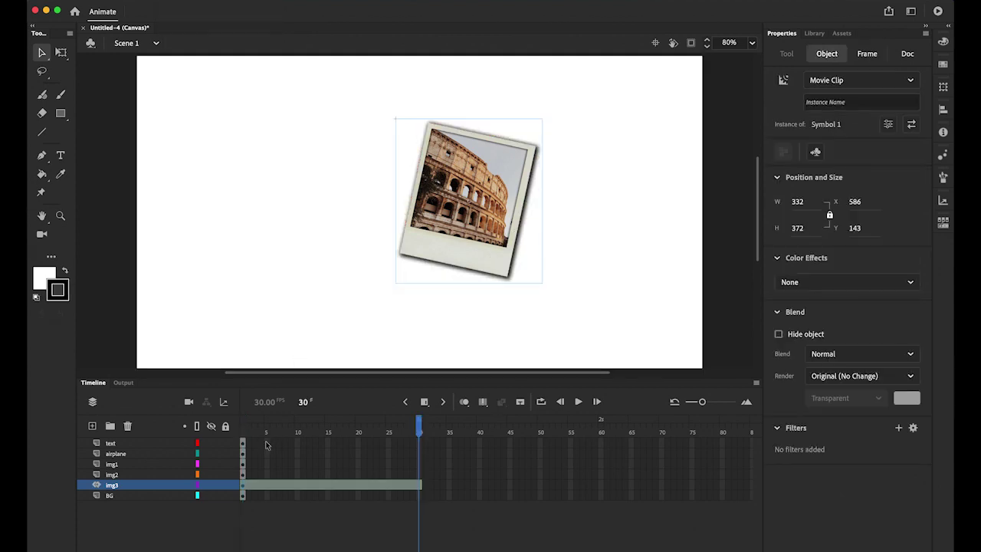
{"action": "left_click", "coordinate": [243, 474]}
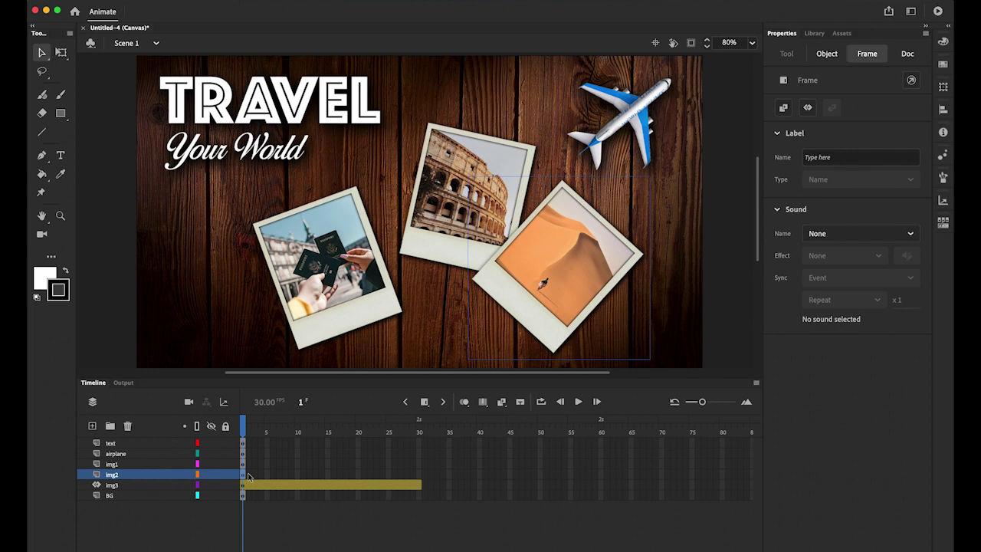
{"action": "left_click", "coordinate": [173, 0]}
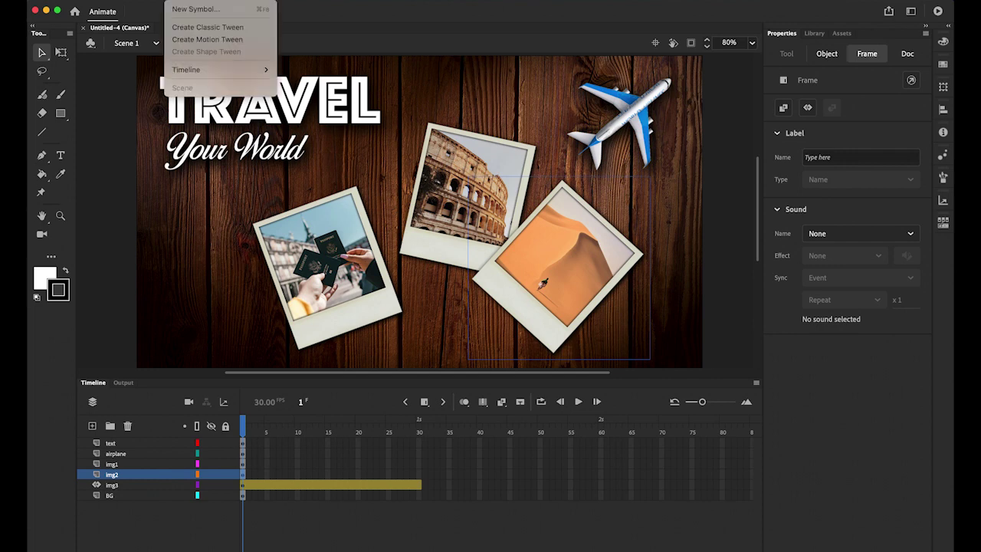
{"action": "left_click", "coordinate": [207, 39]}
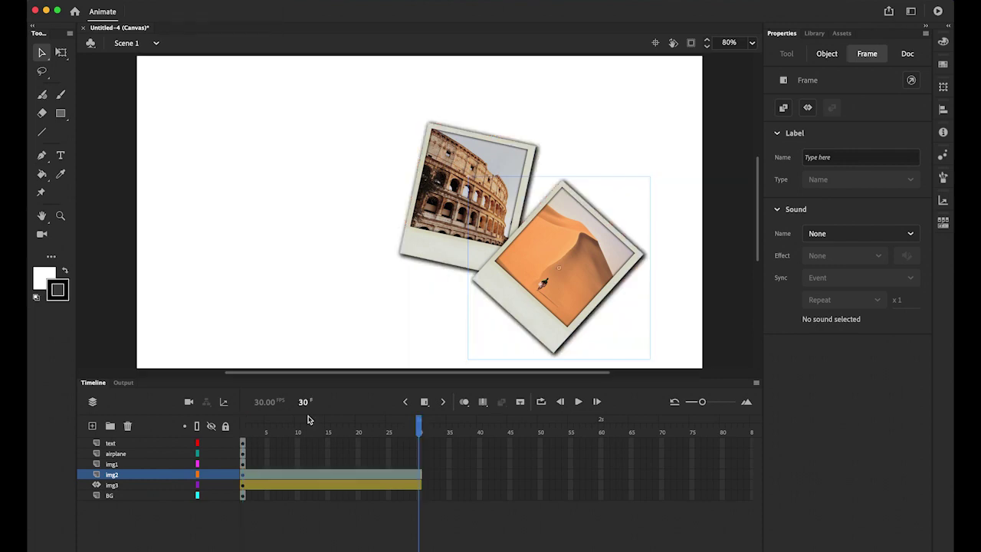
{"action": "left_click", "coordinate": [243, 473]}
{"action": "left_click", "coordinate": [243, 464]}
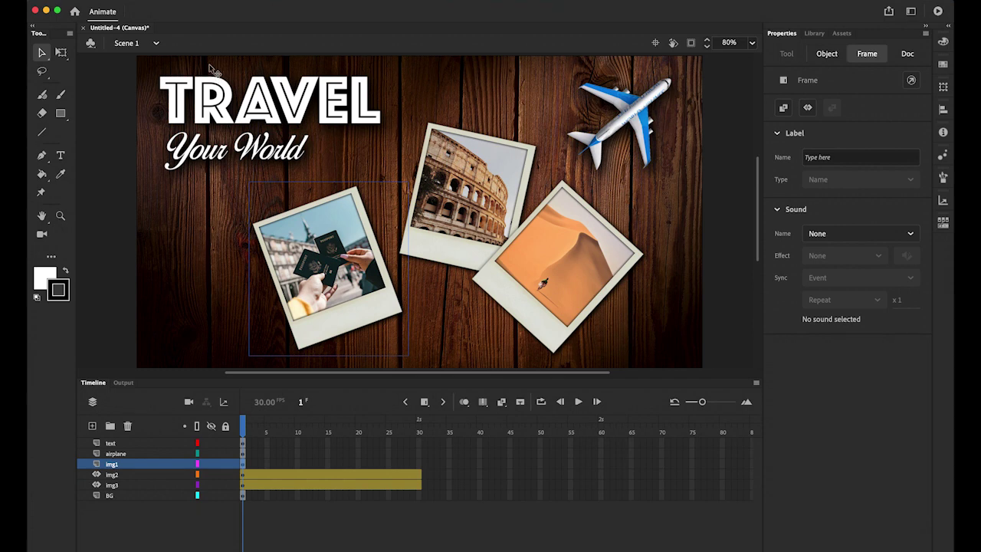
{"action": "left_click", "coordinate": [170, 0]}
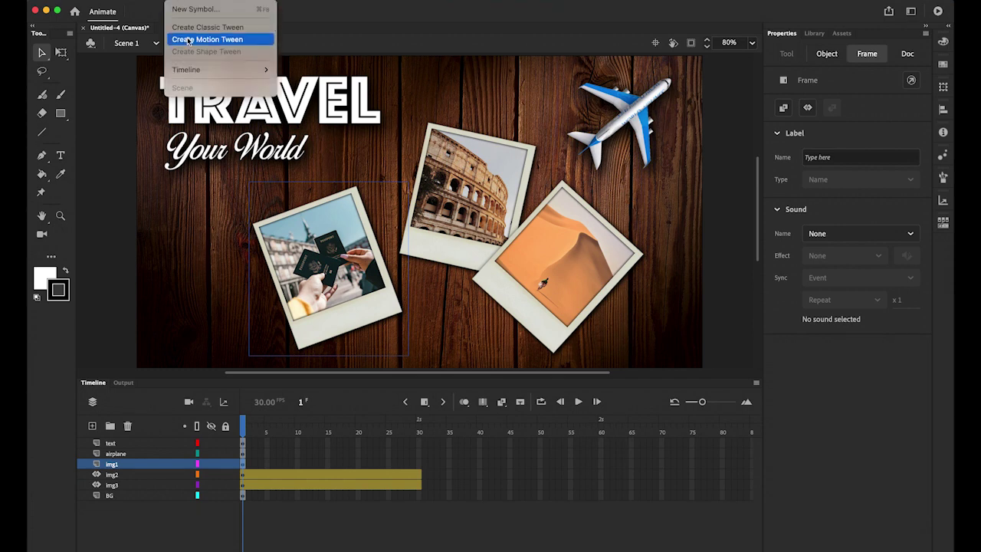
{"action": "left_click", "coordinate": [188, 40]}
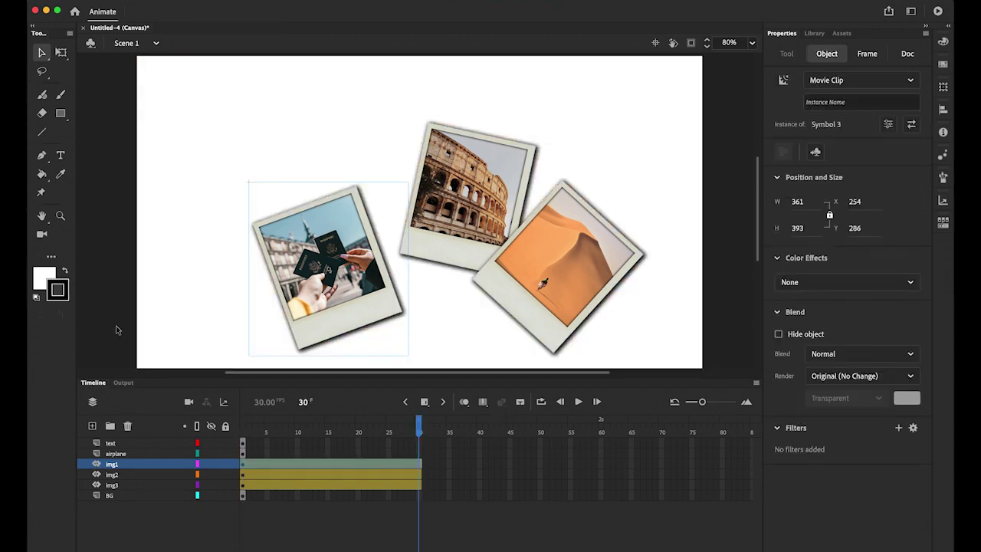
{"action": "left_click", "coordinate": [120, 486], "text": "shift"}
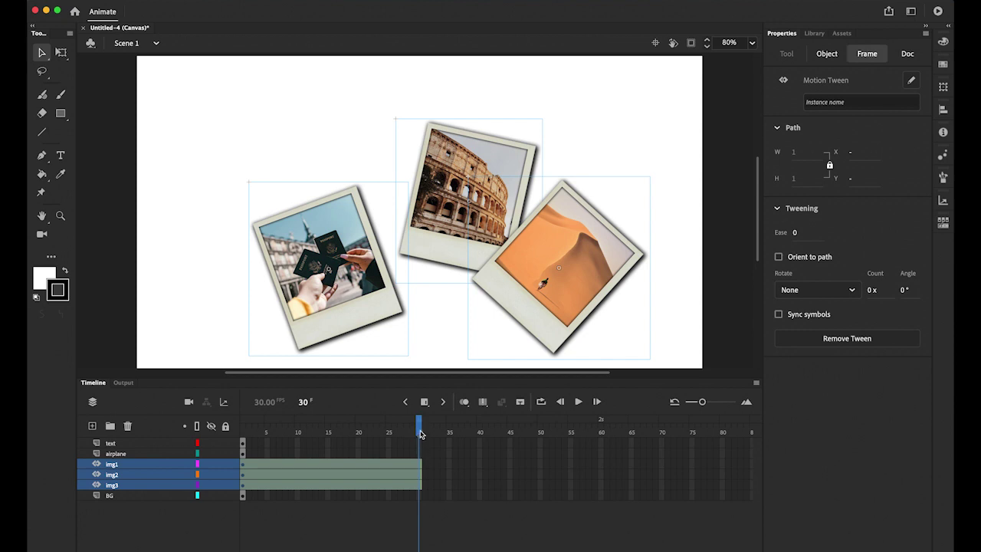
- Insert keyframes at frame 30 on img1, img2 and img3, then zoom out to 40%
{"action": "left_click", "coordinate": [424, 402]}
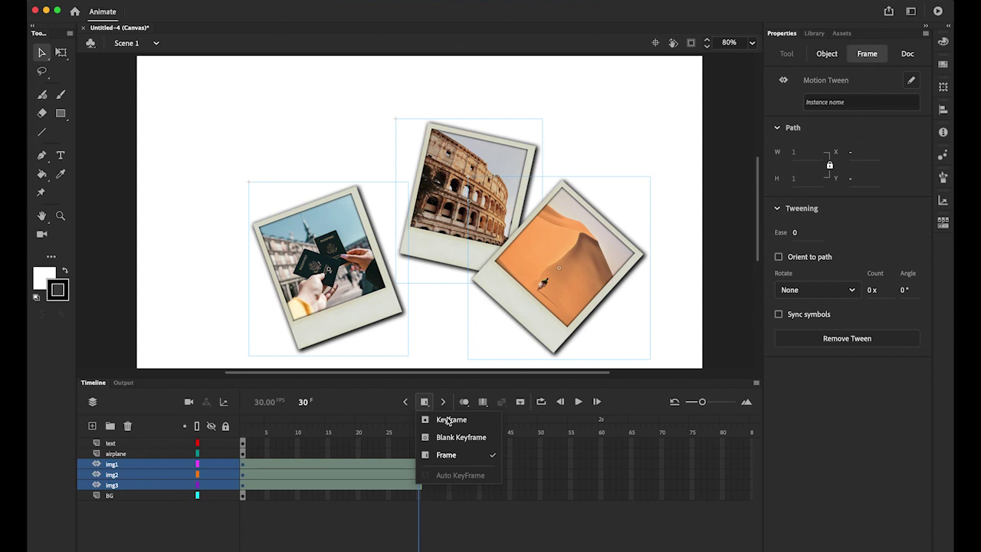
{"action": "left_click", "coordinate": [447, 420]}
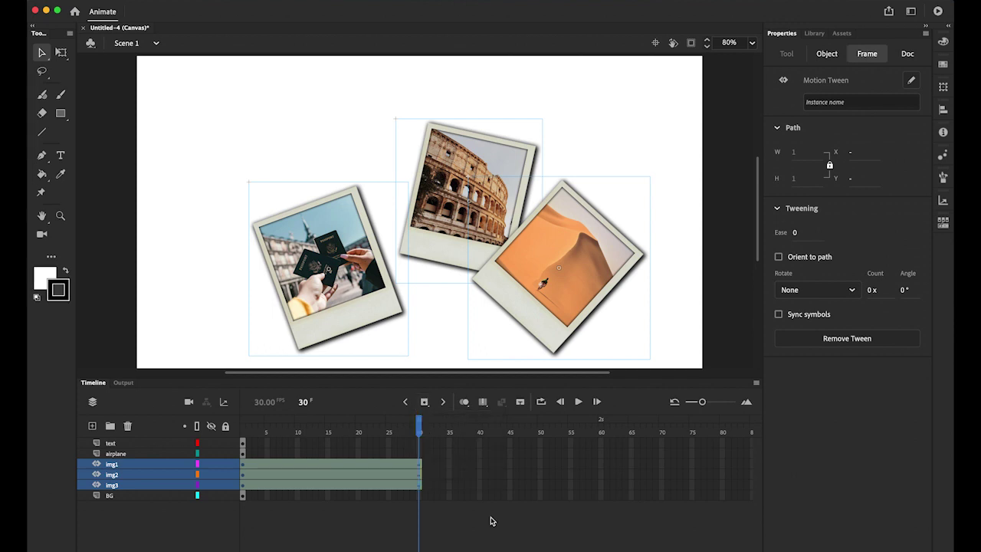
{"action": "left_click", "coordinate": [728, 296]}
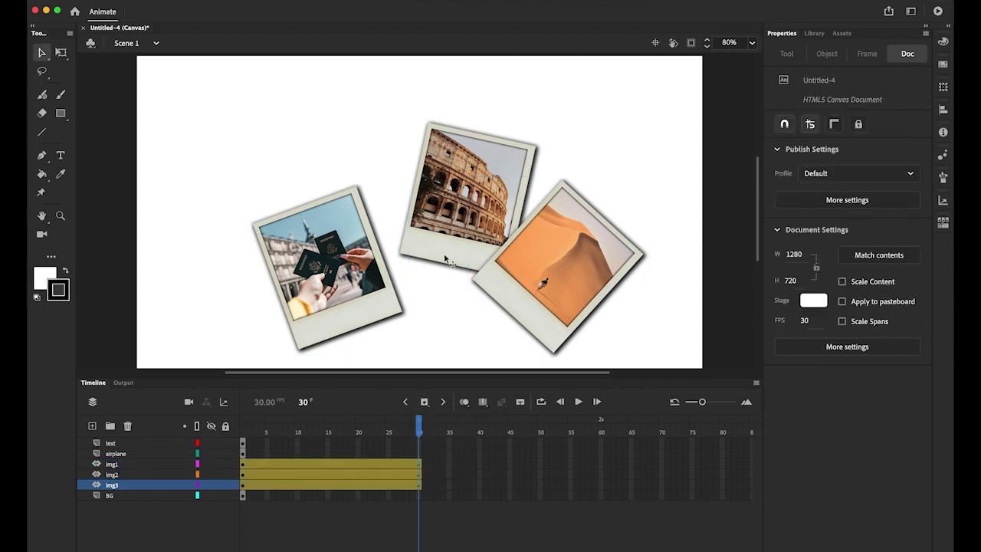
{"action": "key", "text": "super+minus"}
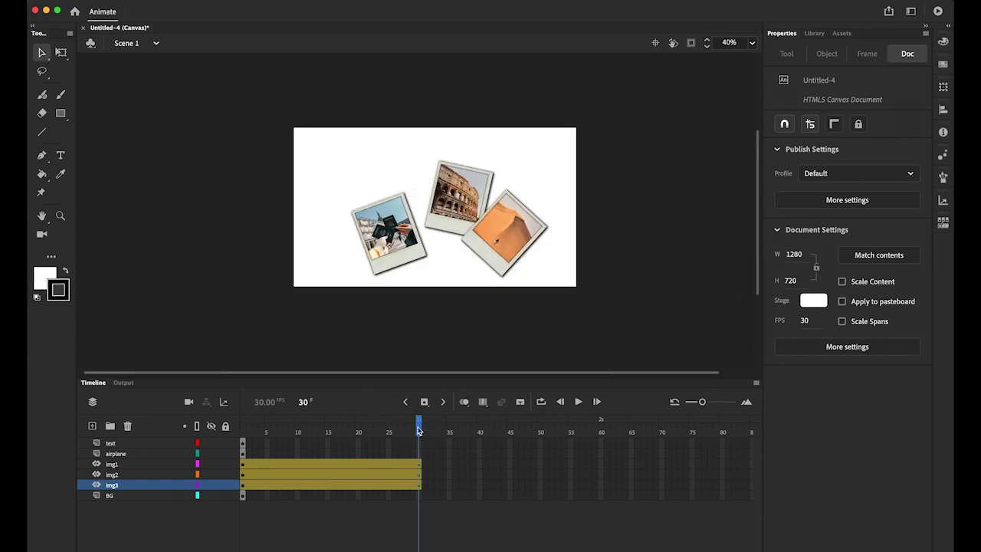
- At frame 1, place the passport photo off-stage left, desert lower right, Colosseum above the stage
{"action": "left_click_drag", "start_coordinate": [419, 431], "coordinate": [242, 430]}
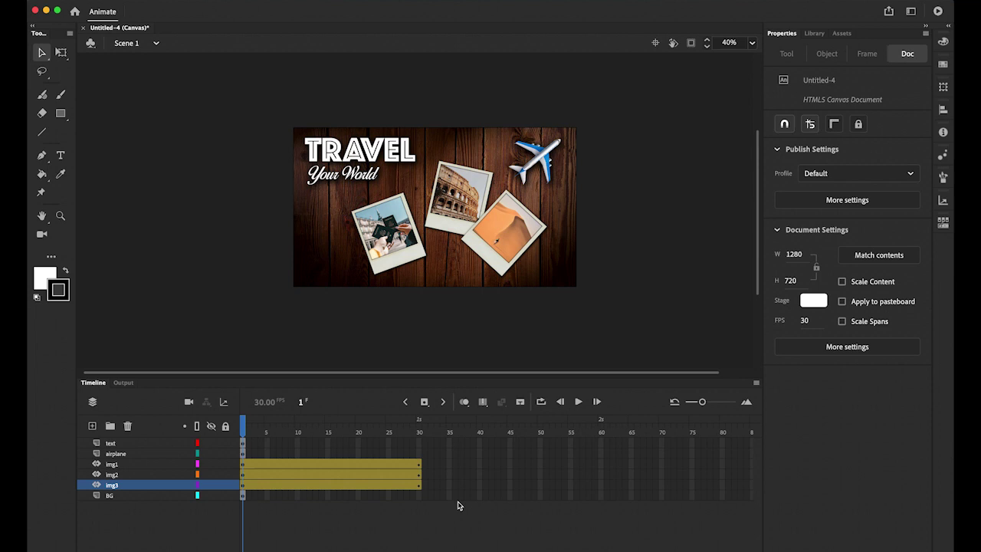
{"action": "left_click", "coordinate": [244, 487]}
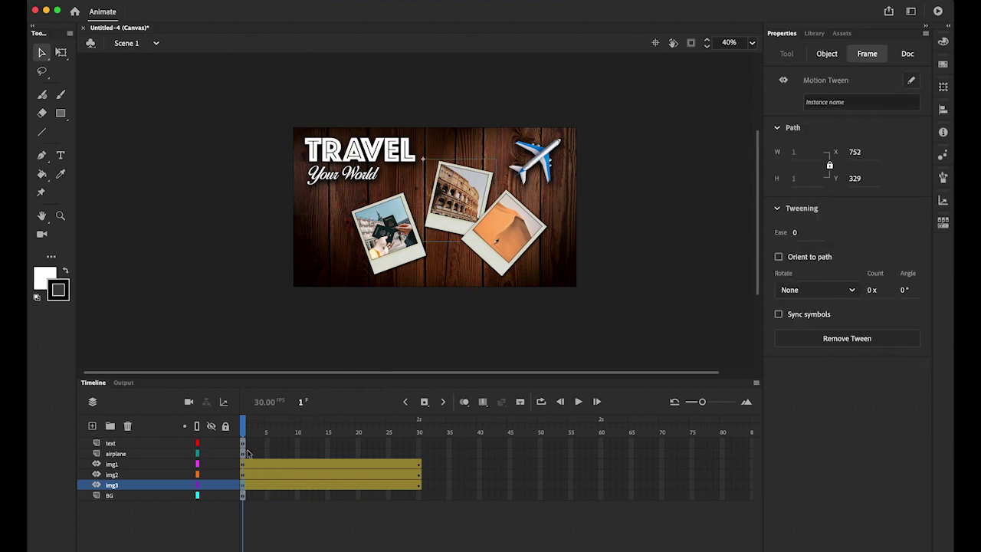
{"action": "left_click", "coordinate": [245, 463]}
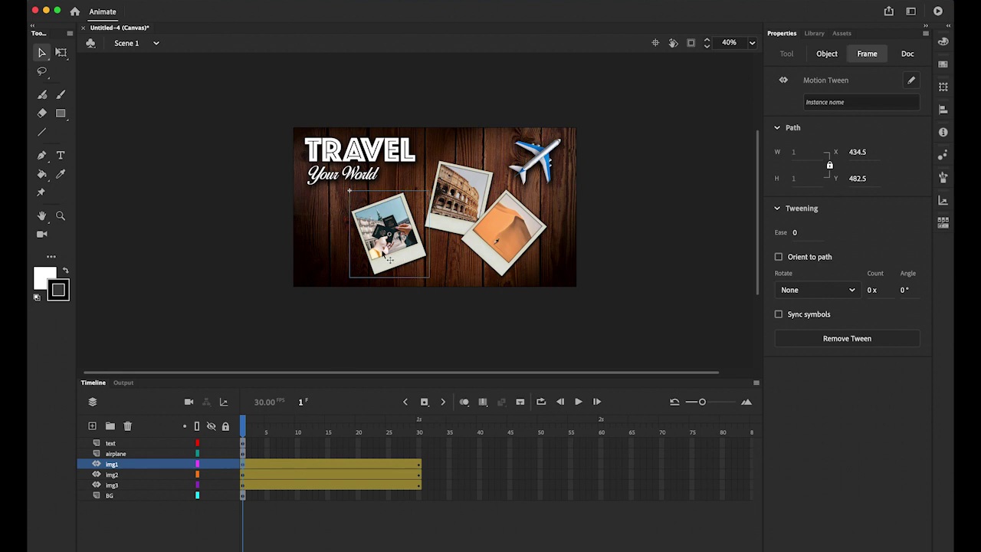
{"action": "left_click_drag", "start_coordinate": [389, 258], "coordinate": [246, 322]}
{"action": "left_click", "coordinate": [469, 217]}
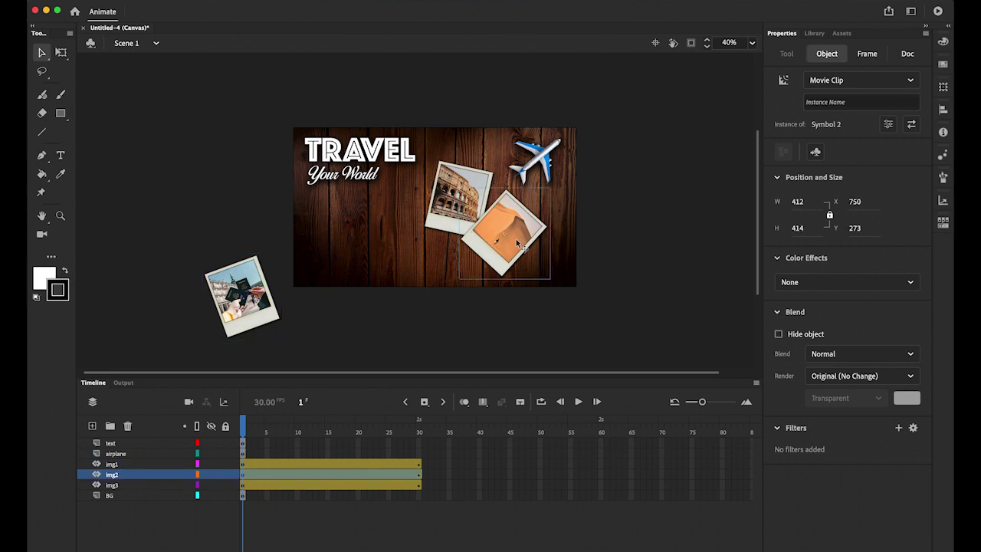
{"action": "left_click_drag", "start_coordinate": [523, 258], "coordinate": [658, 335]}
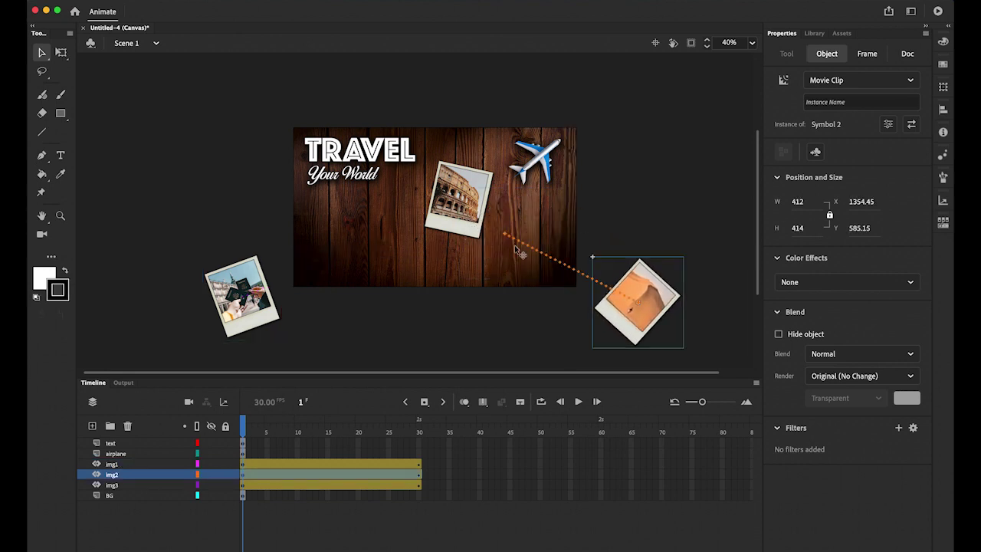
{"action": "left_click", "coordinate": [472, 221]}
{"action": "left_click_drag", "start_coordinate": [470, 223], "coordinate": [465, 108]}
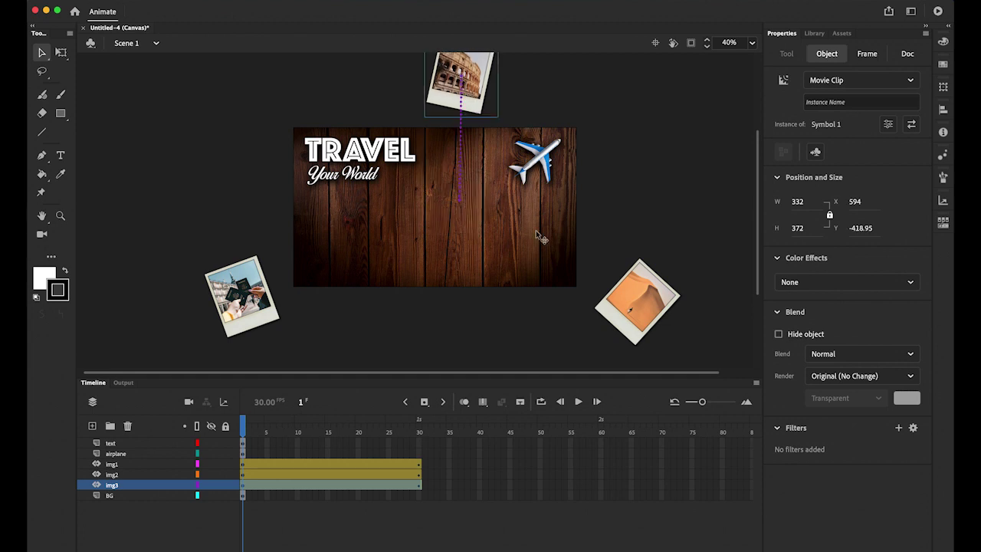
{"action": "left_click", "coordinate": [263, 305]}
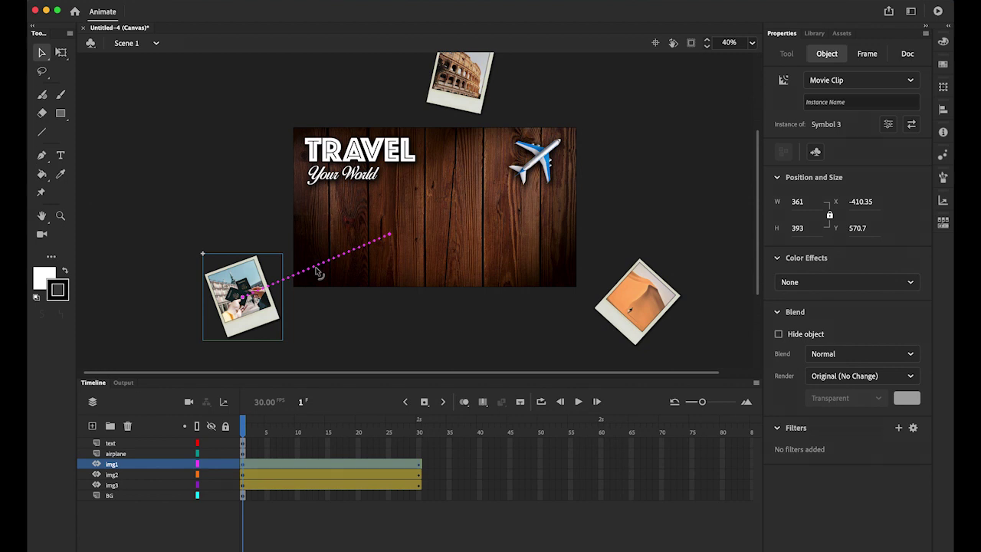
- Bend the passport path upward, the desert path downward and the Colosseum path leftward
{"action": "left_click_drag", "start_coordinate": [318, 273], "coordinate": [305, 232]}
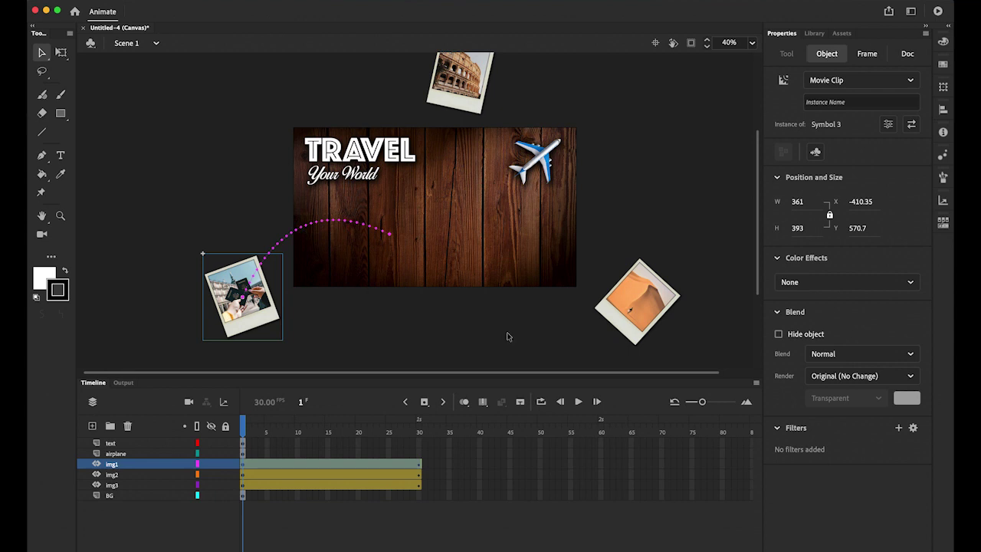
{"action": "left_click", "coordinate": [658, 328]}
{"action": "left_click_drag", "start_coordinate": [581, 277], "coordinate": [552, 312]}
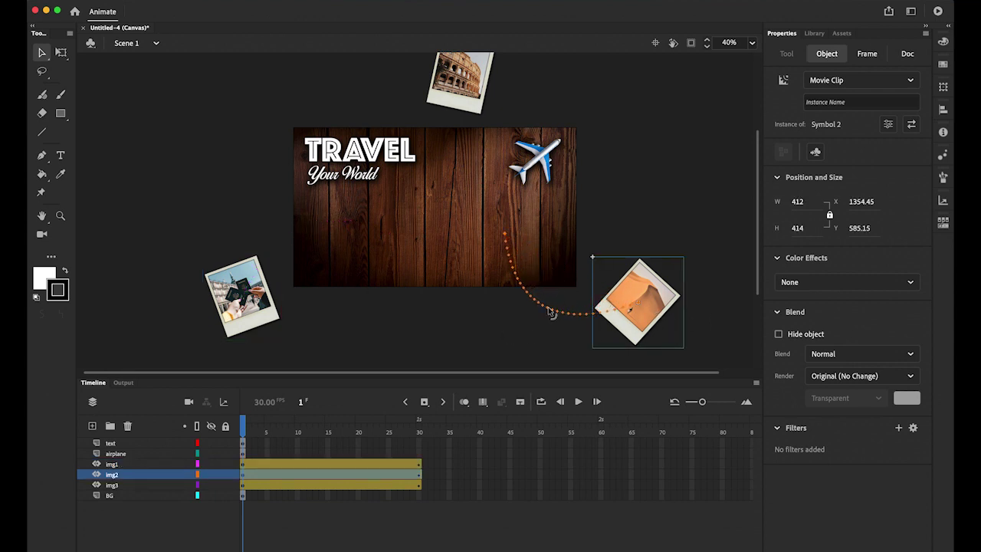
{"action": "left_click", "coordinate": [478, 93]}
{"action": "left_click_drag", "start_coordinate": [462, 135], "coordinate": [412, 129]}
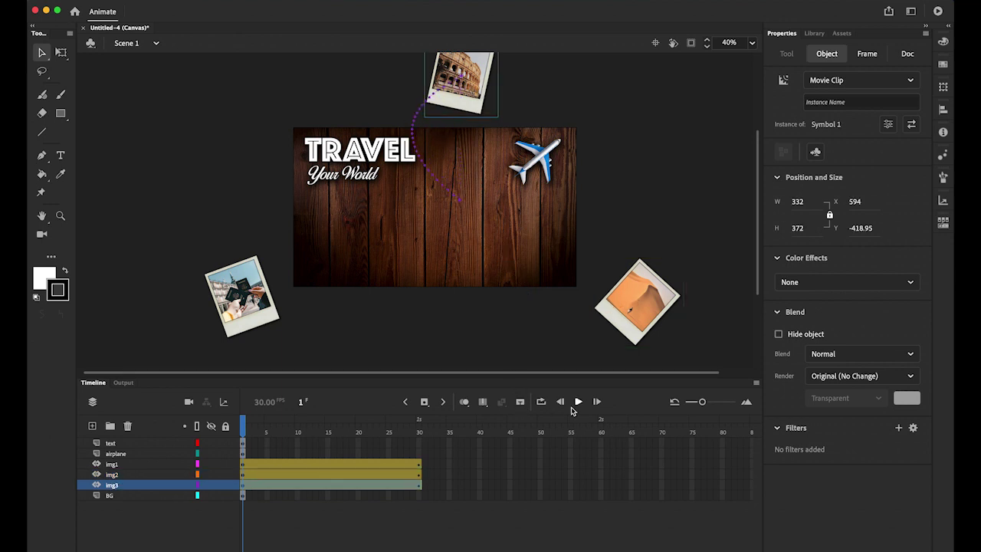
- Play the photo animation twice to preview how the photos arrive
{"action": "left_click", "coordinate": [578, 401]}
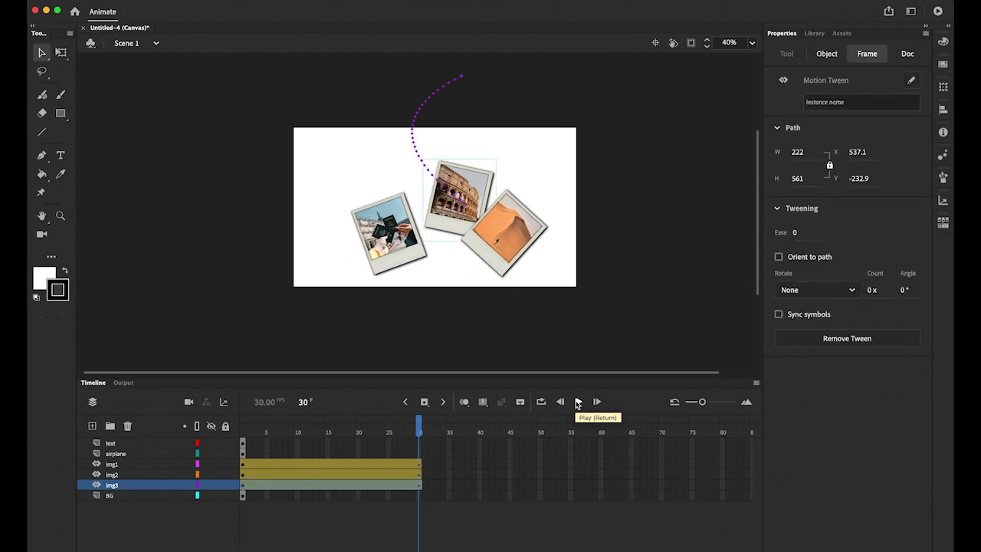
{"action": "left_click", "coordinate": [578, 401]}
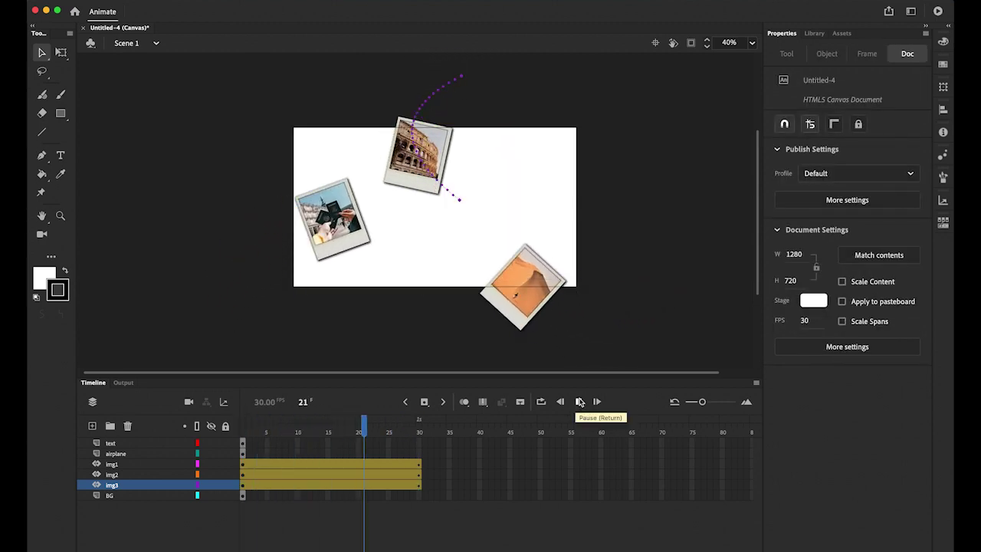
{"action": "left_click", "coordinate": [555, 372]}
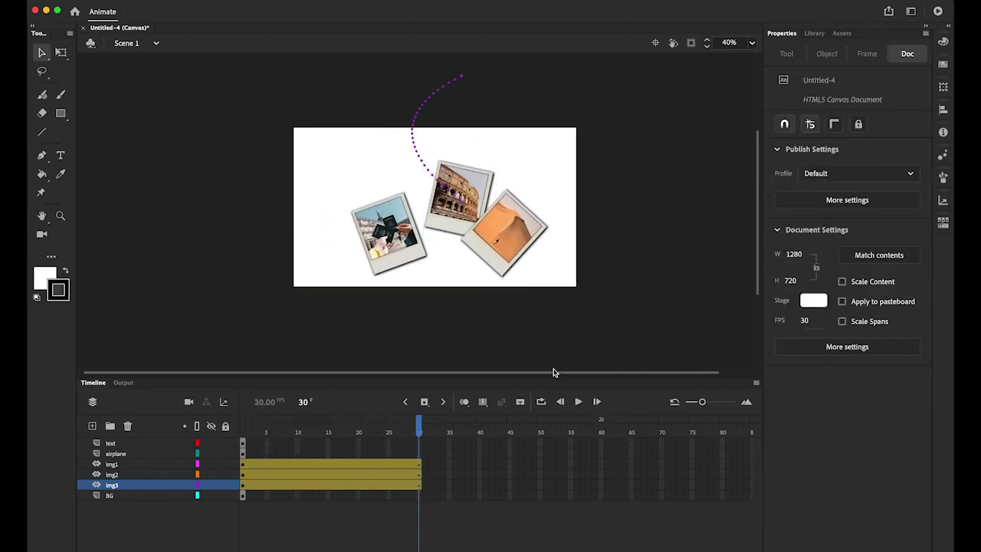
- Shorten the img3, img2 and img1 tweens to end at frame 15, then rewind to frame 1
{"action": "left_click", "coordinate": [420, 489]}
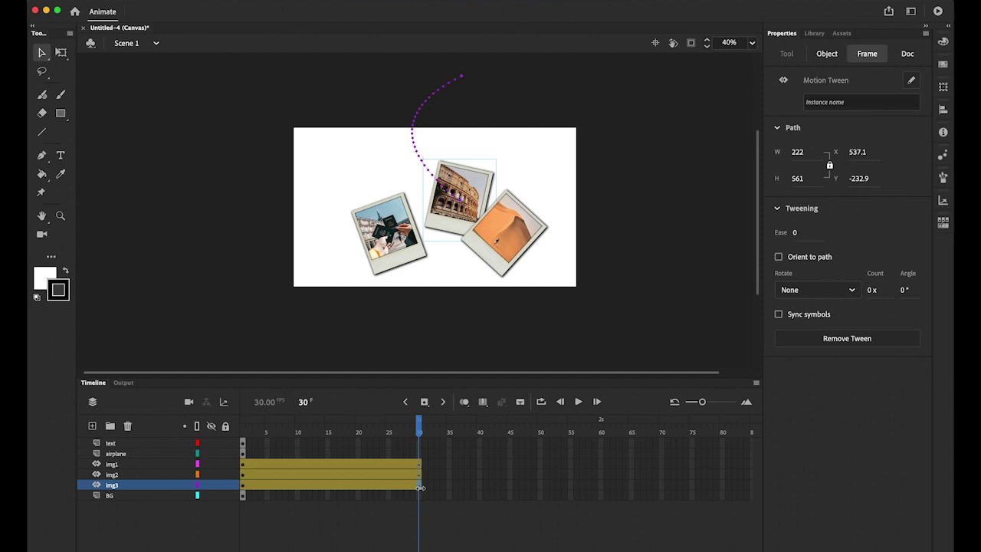
{"action": "left_click", "coordinate": [421, 487]}
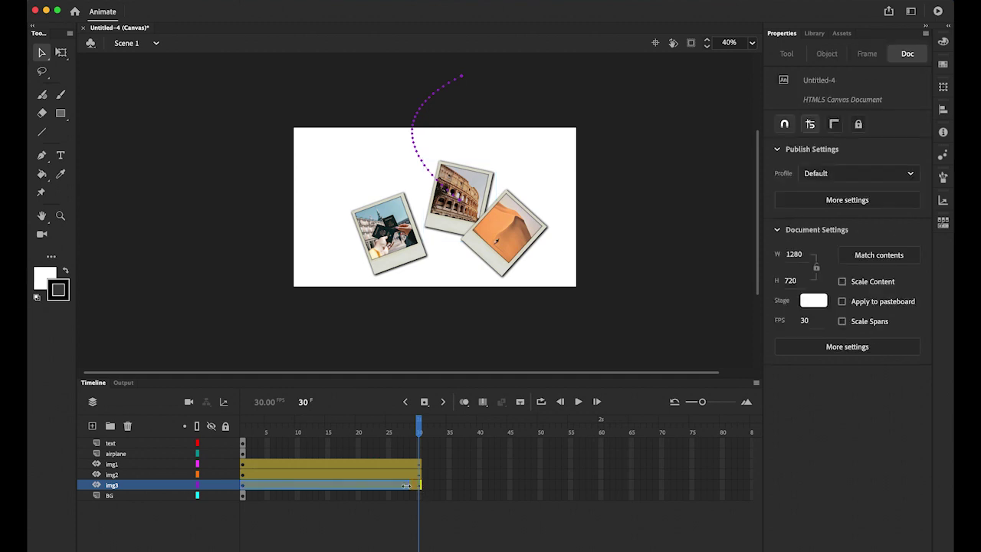
{"action": "left_click_drag", "start_coordinate": [326, 486], "coordinate": [328, 487]}
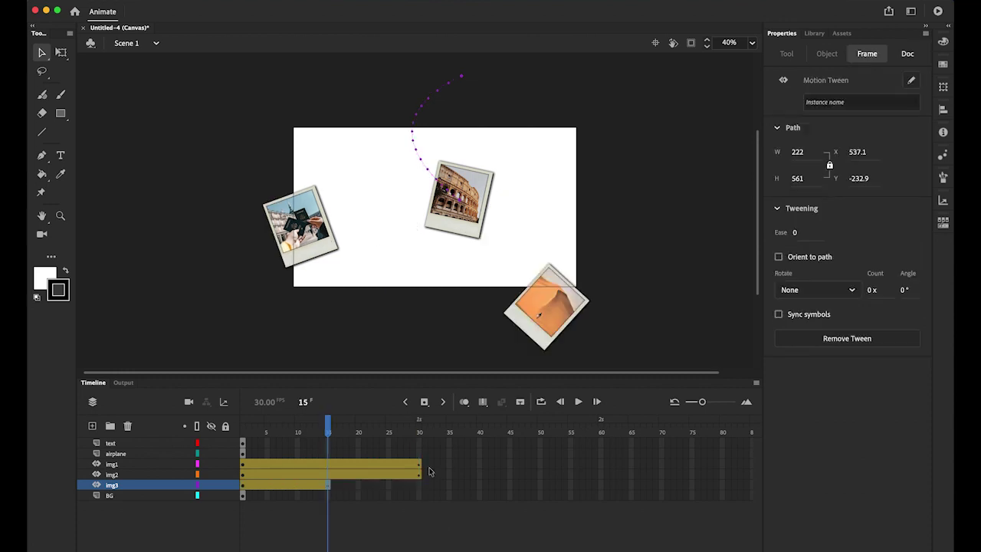
{"action": "left_click", "coordinate": [419, 475]}
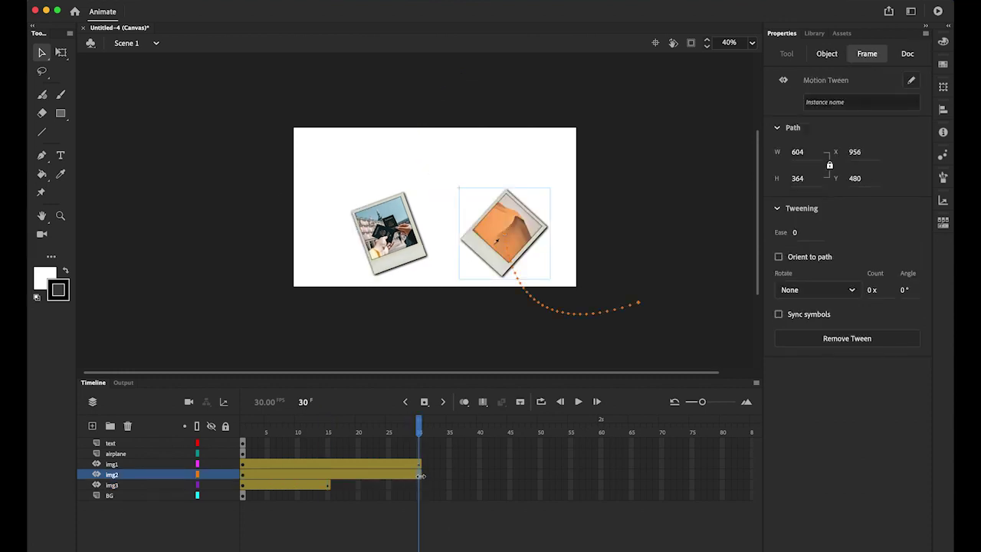
{"action": "left_click_drag", "start_coordinate": [421, 476], "coordinate": [329, 476]}
{"action": "left_click", "coordinate": [420, 465]}
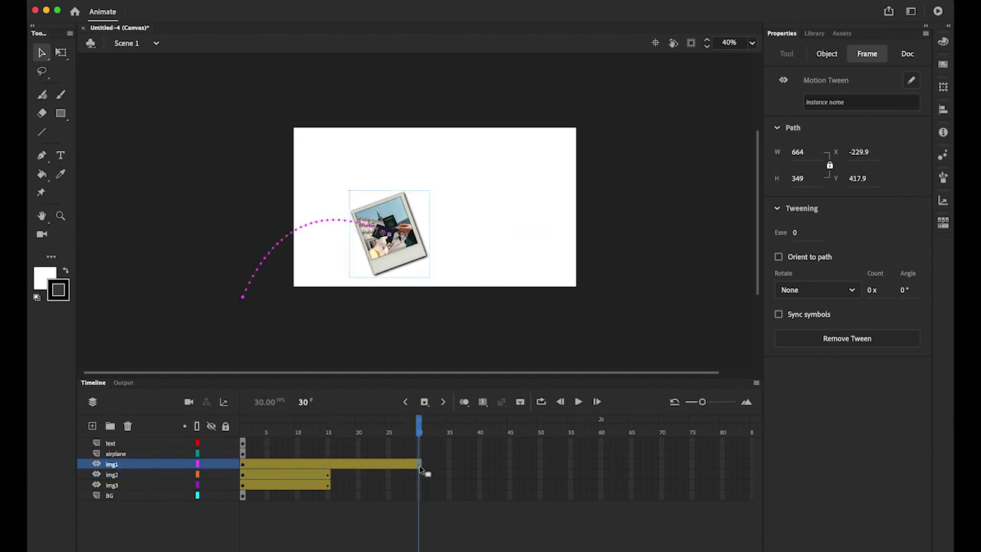
{"action": "left_click_drag", "start_coordinate": [421, 465], "coordinate": [330, 465]}
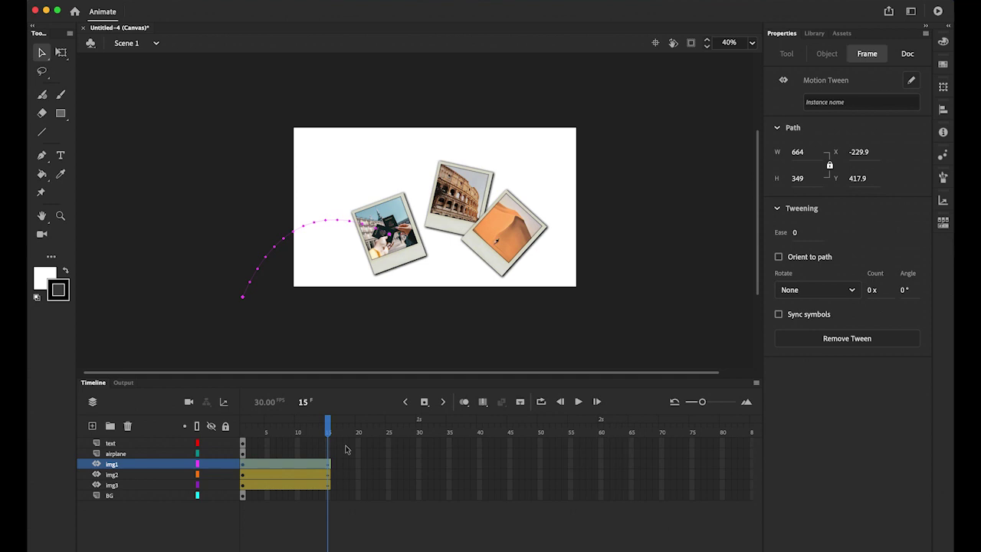
{"action": "left_click_drag", "start_coordinate": [328, 430], "coordinate": [245, 429]}
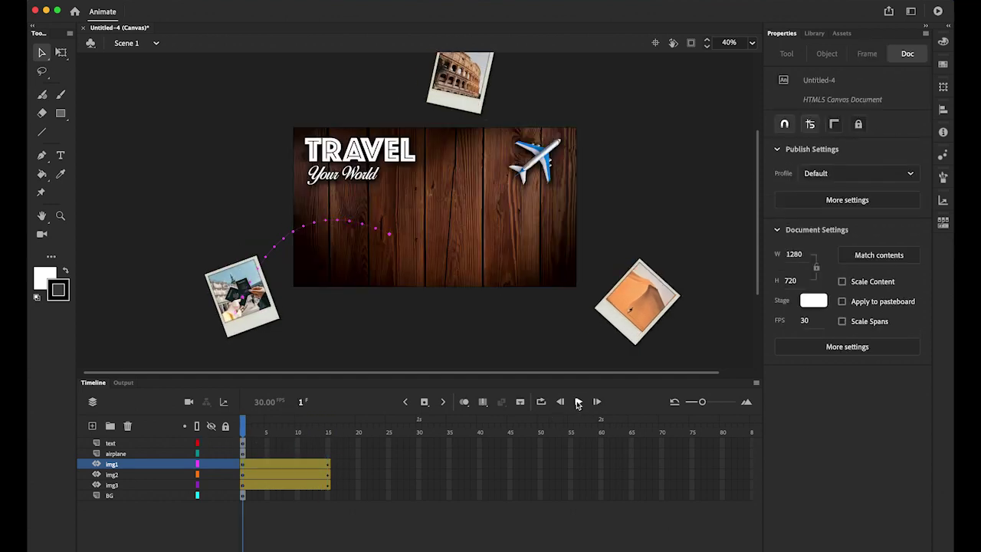
- At frame 1, rotate the bottom-left, desert and Colosseum photos, then preview them spinning in
{"action": "left_click", "coordinate": [578, 402]}
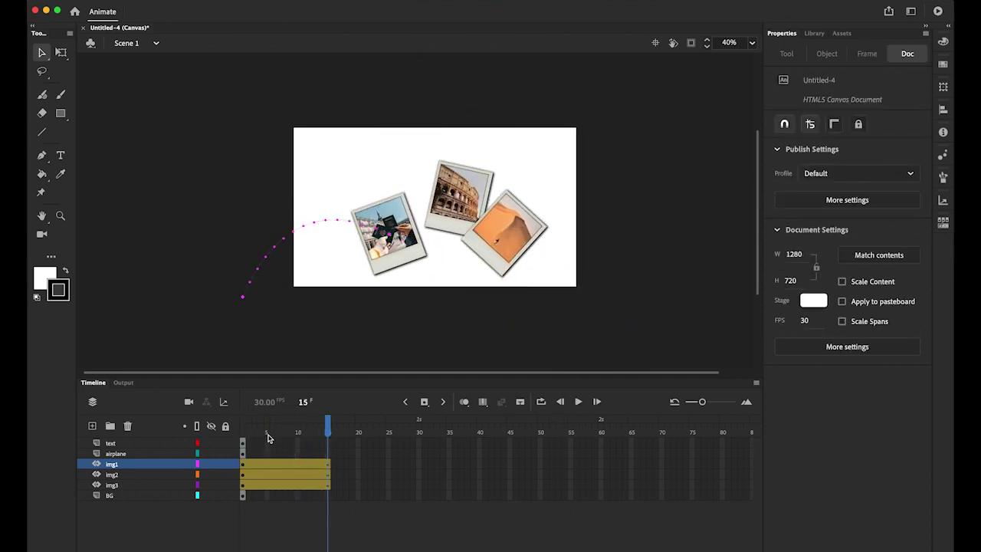
{"action": "left_click_drag", "start_coordinate": [328, 431], "coordinate": [240, 476]}
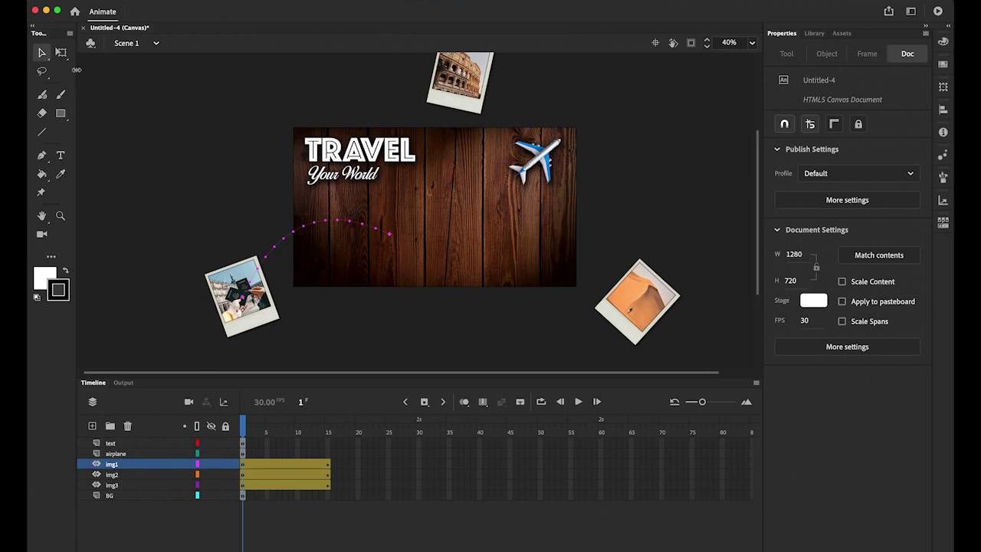
{"action": "left_click", "coordinate": [61, 53]}
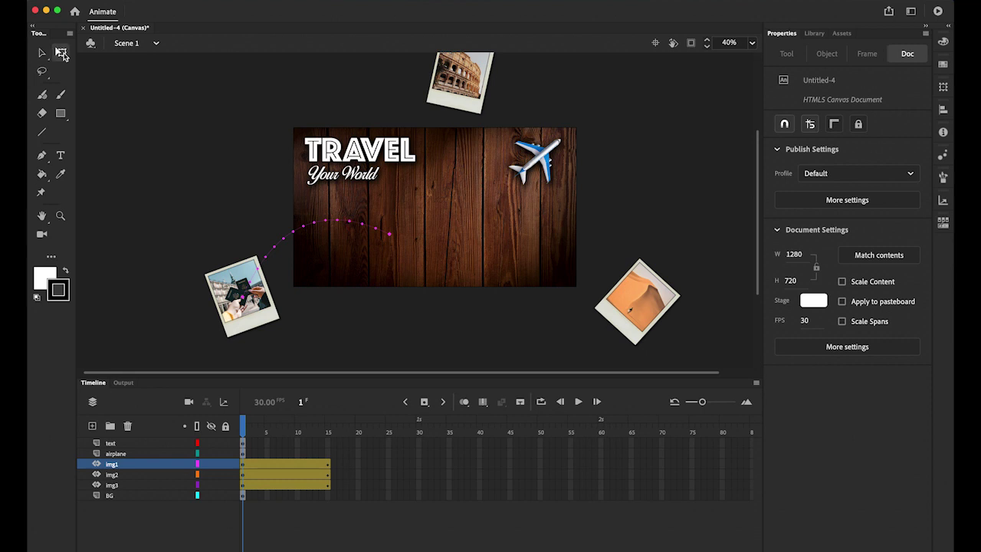
{"action": "left_click", "coordinate": [238, 329]}
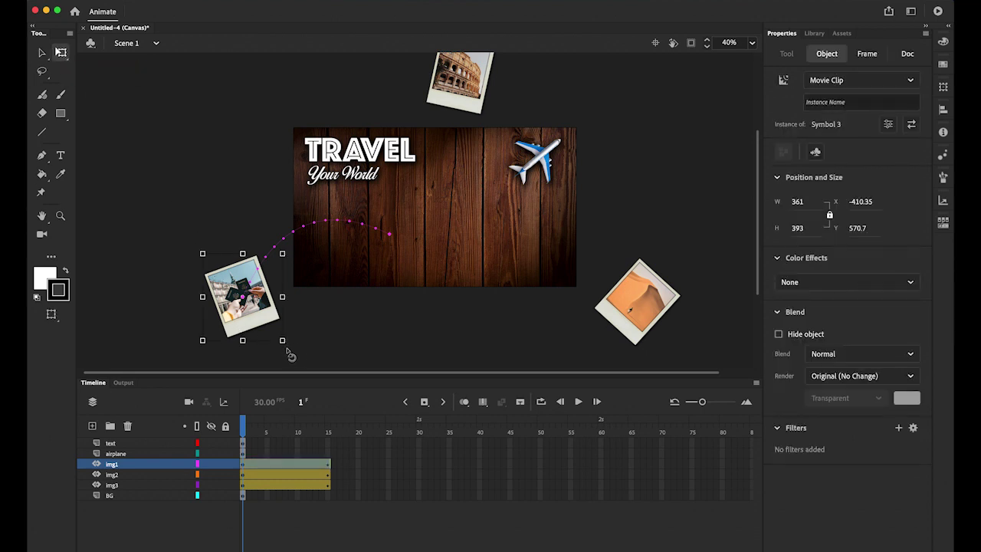
{"action": "left_click_drag", "start_coordinate": [288, 354], "coordinate": [315, 325]}
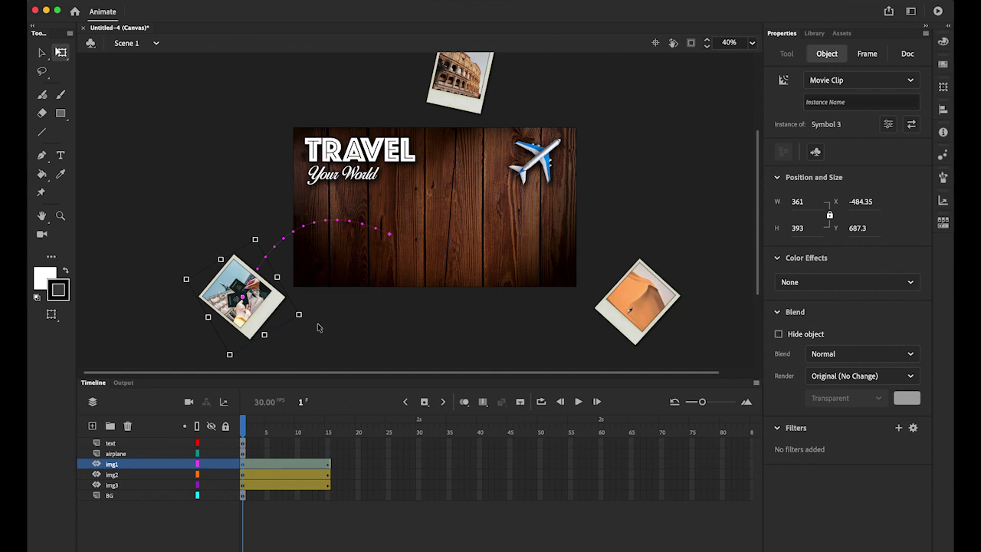
{"action": "left_click", "coordinate": [627, 326]}
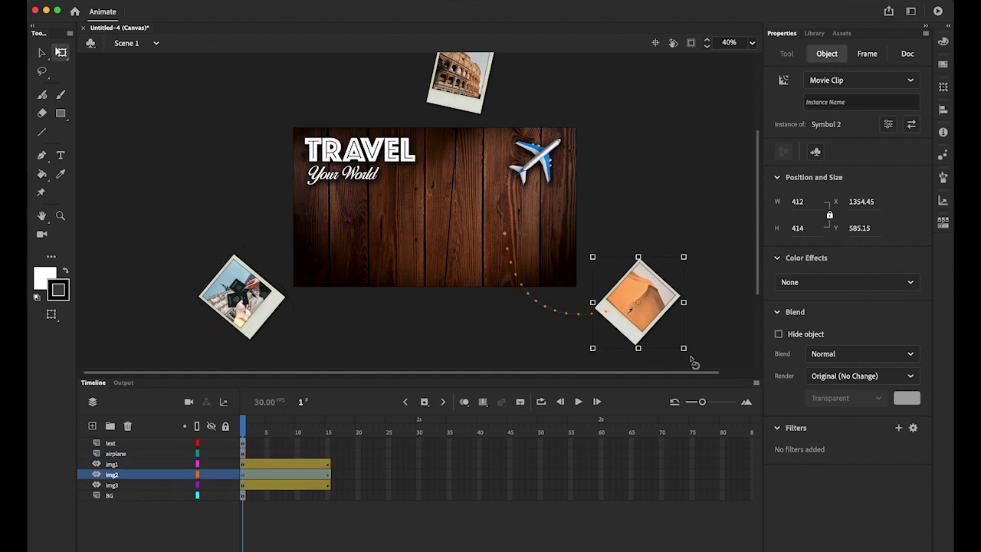
{"action": "left_click_drag", "start_coordinate": [693, 350], "coordinate": [709, 324]}
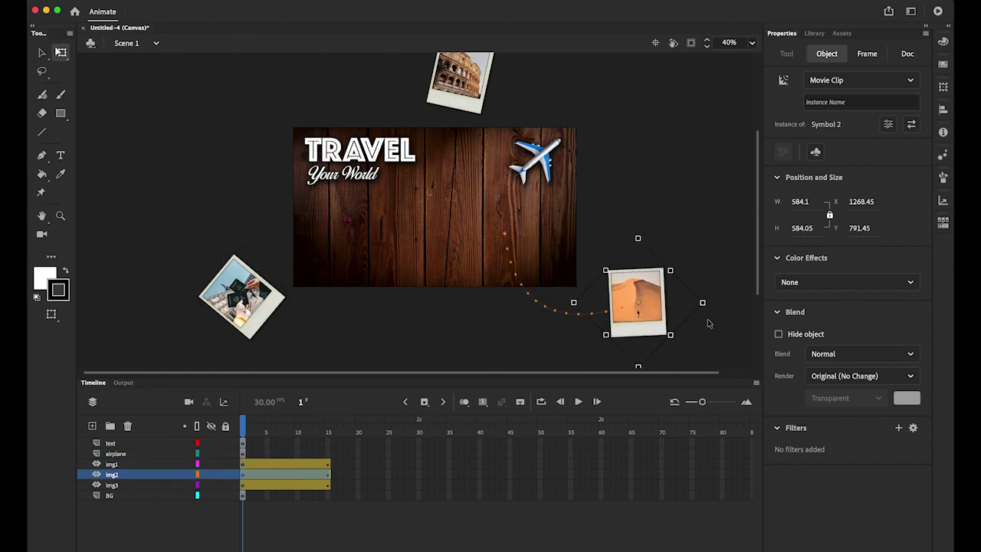
{"action": "left_click", "coordinate": [468, 100]}
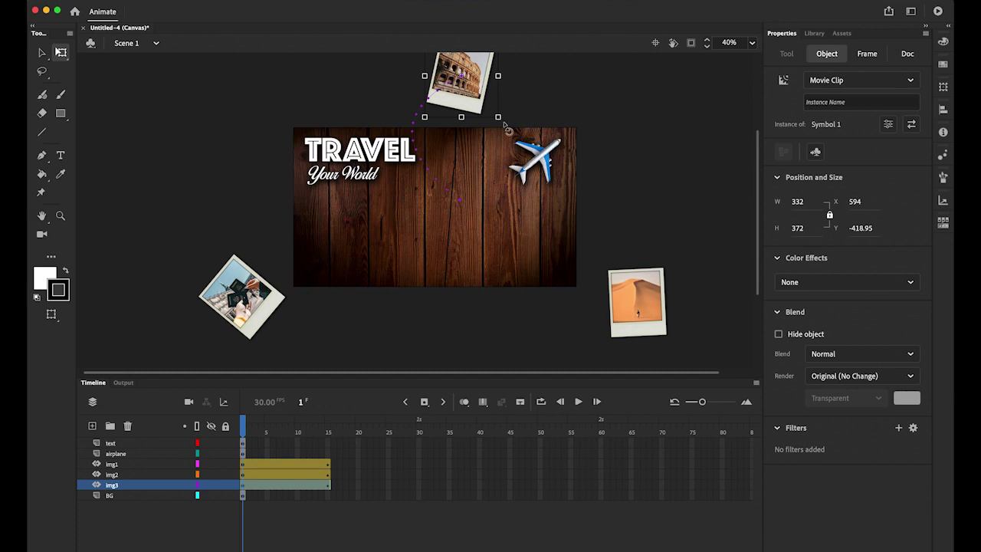
{"action": "mouse_move", "coordinate": [504, 128]}
{"action": "left_mouse_down"}
{"action": "mouse_move", "coordinate": [526, 93]}
{"action": "mouse_move", "coordinate": [513, 119]}
{"action": "left_mouse_up"}
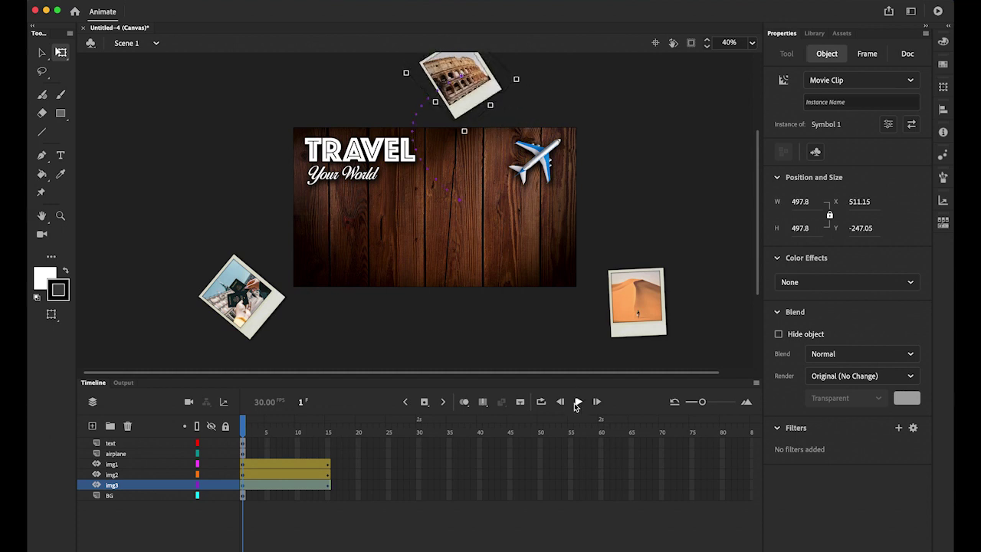
{"action": "left_click", "coordinate": [579, 402]}
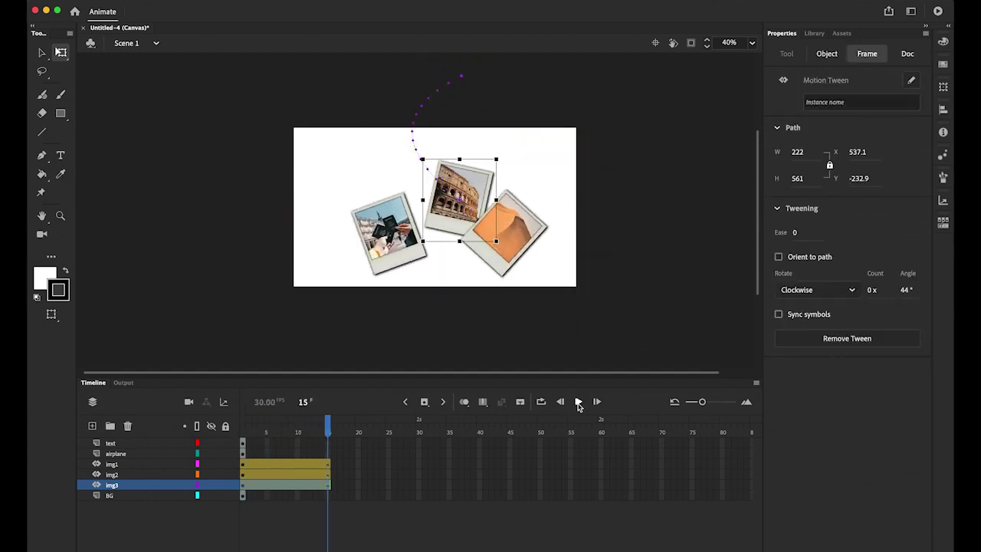
{"action": "left_click", "coordinate": [579, 401]}
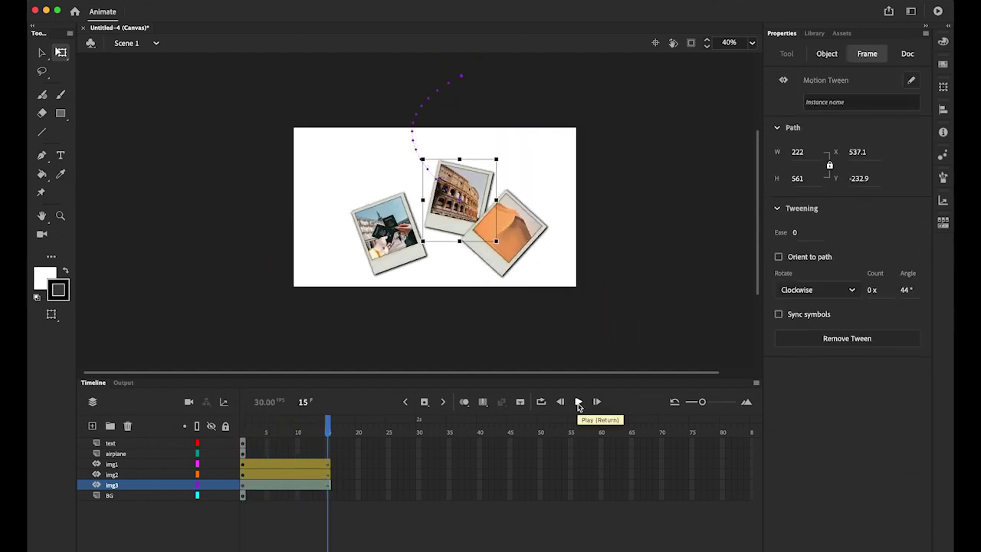
- Move the airplane layer's keyframe from frame 1 to frame 15
{"action": "left_click", "coordinate": [42, 52]}
{"action": "left_click", "coordinate": [204, 219]}
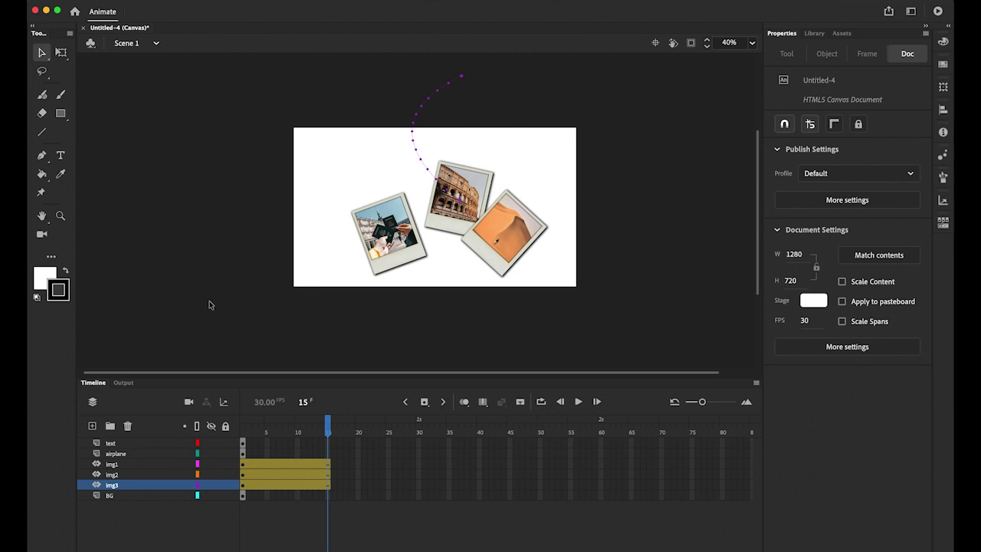
{"action": "left_click", "coordinate": [116, 453]}
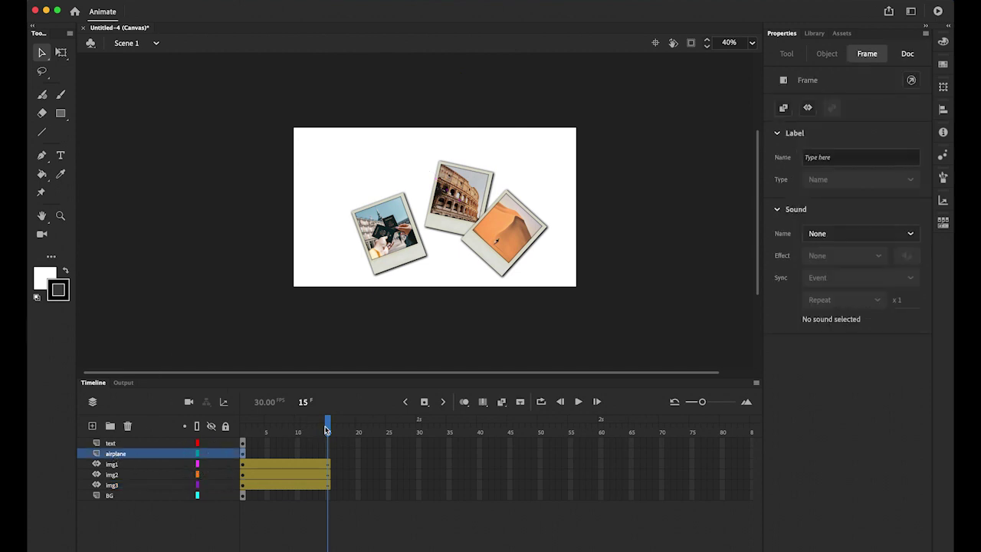
{"action": "left_click_drag", "start_coordinate": [328, 426], "coordinate": [198, 431]}
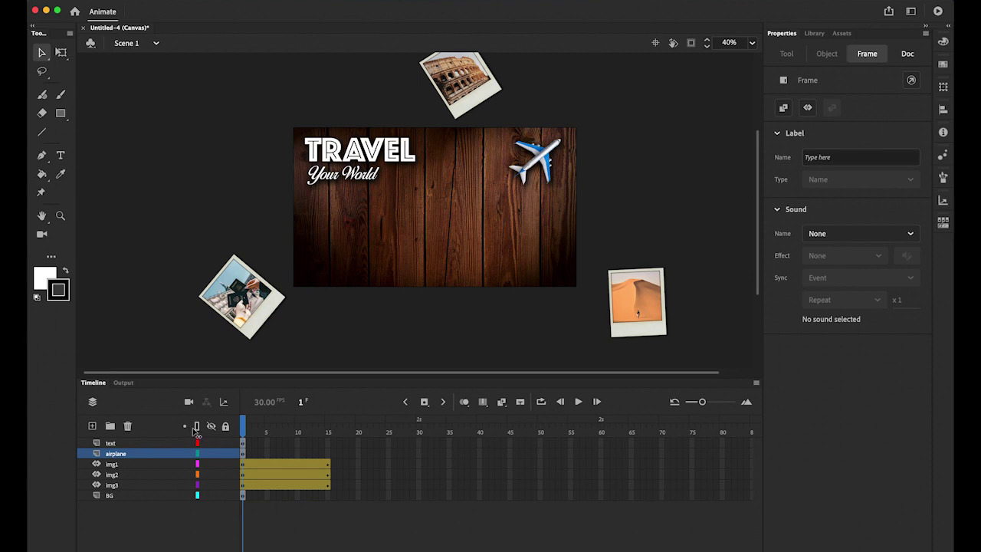
{"action": "left_click_drag", "start_coordinate": [241, 441], "coordinate": [333, 461]}
{"action": "left_click", "coordinate": [332, 460]}
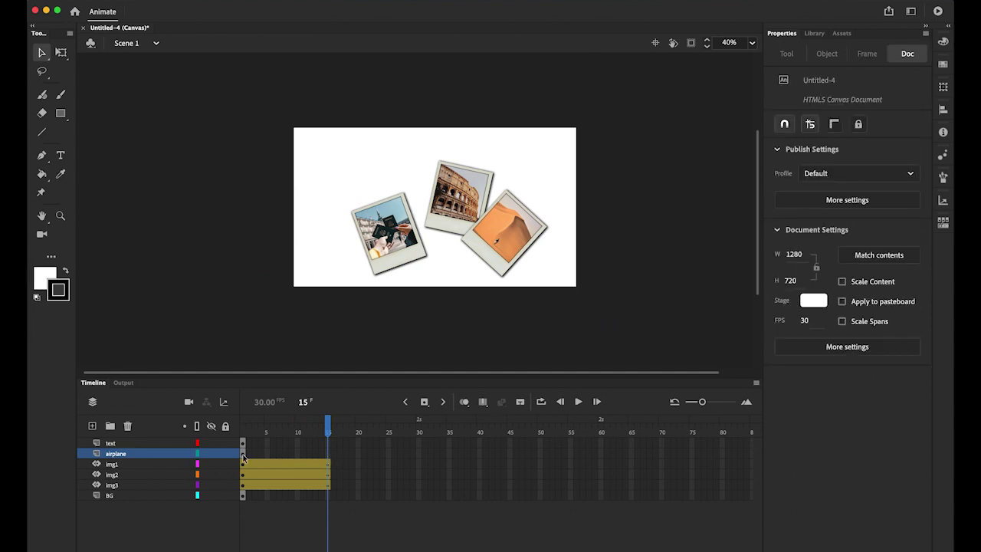
{"action": "left_click", "coordinate": [243, 455]}
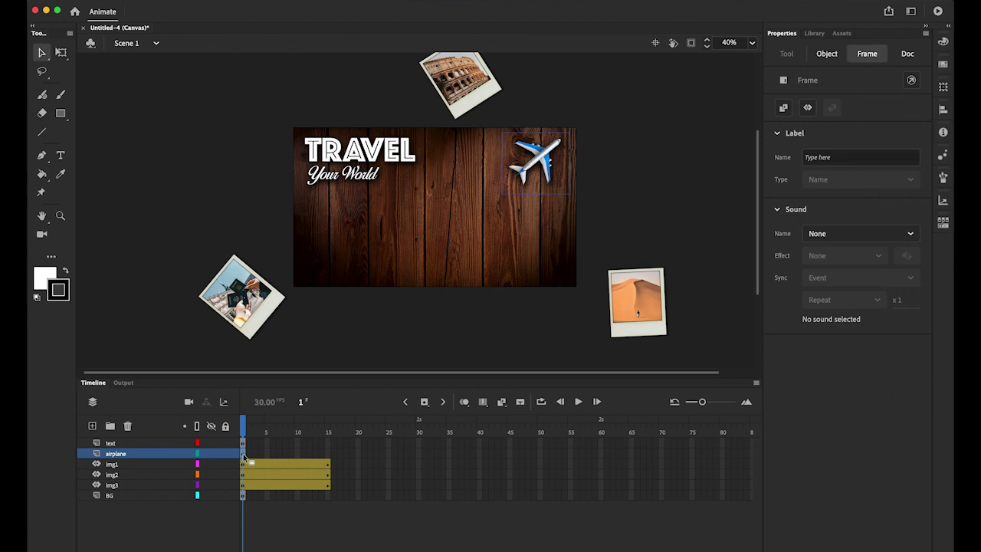
{"action": "left_click_drag", "start_coordinate": [243, 453], "coordinate": [328, 460]}
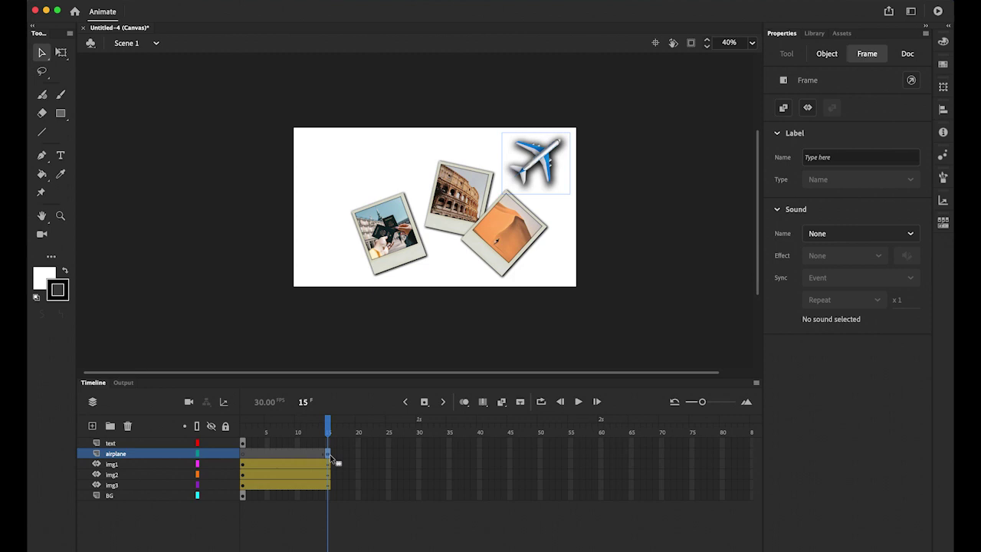
- Give the airplane a motion tween from frame 15 to 45, starting off-stage left
{"action": "left_click", "coordinate": [180, 2]}
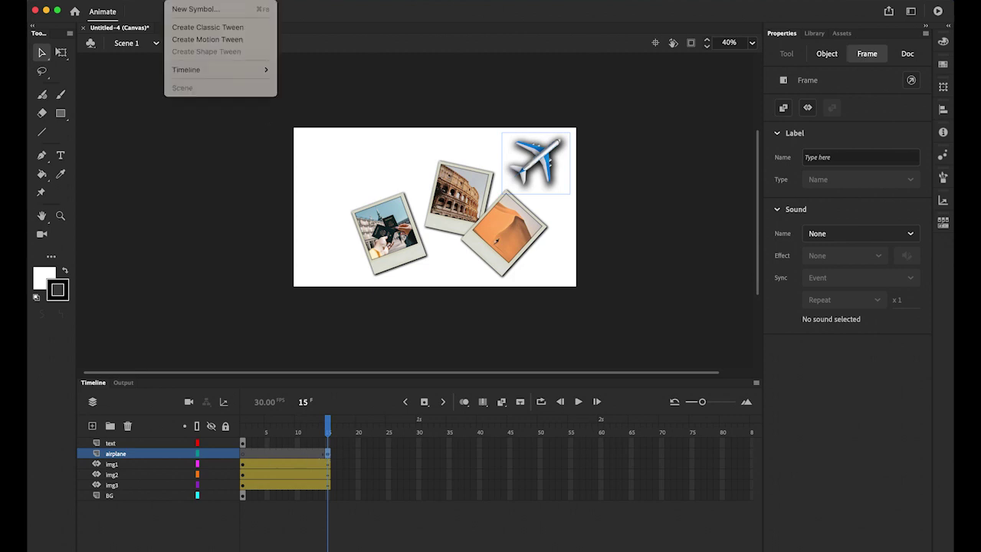
{"action": "left_click", "coordinate": [193, 40]}
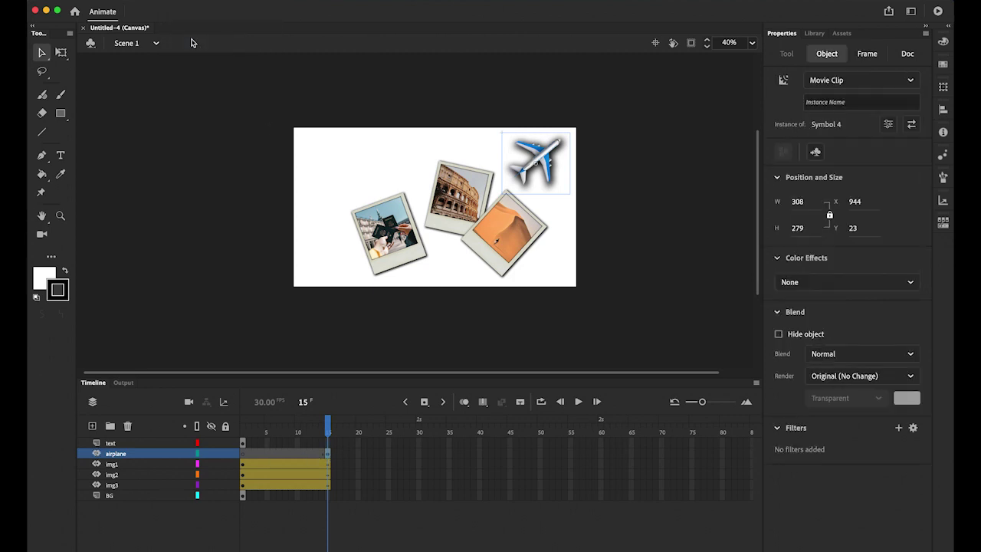
{"action": "left_click", "coordinate": [328, 428]}
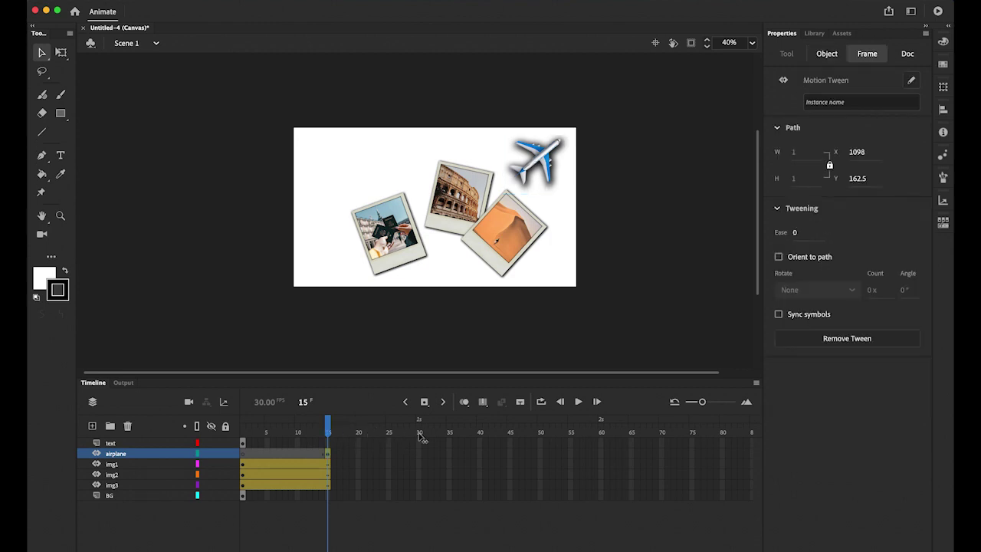
{"action": "left_click", "coordinate": [414, 441]}
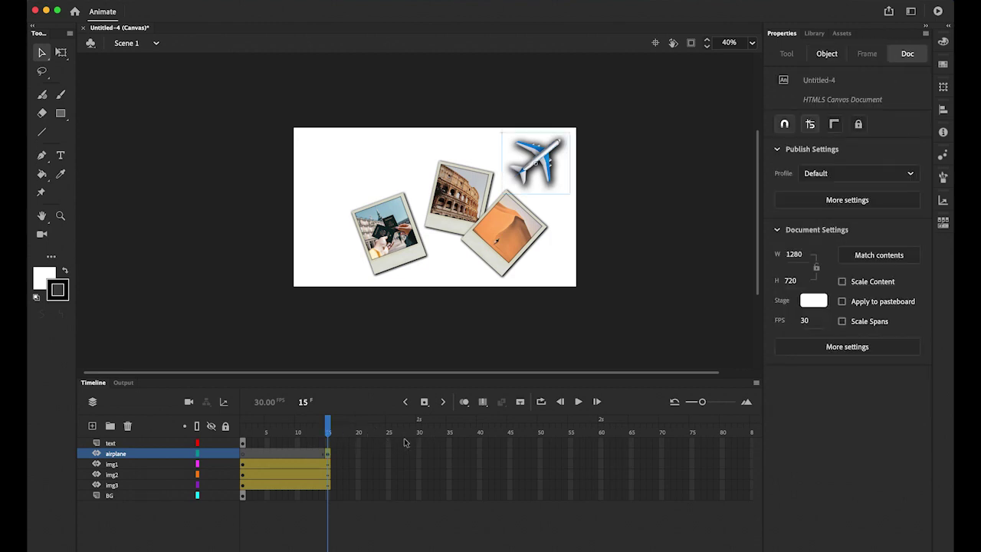
{"action": "left_click", "coordinate": [510, 454]}
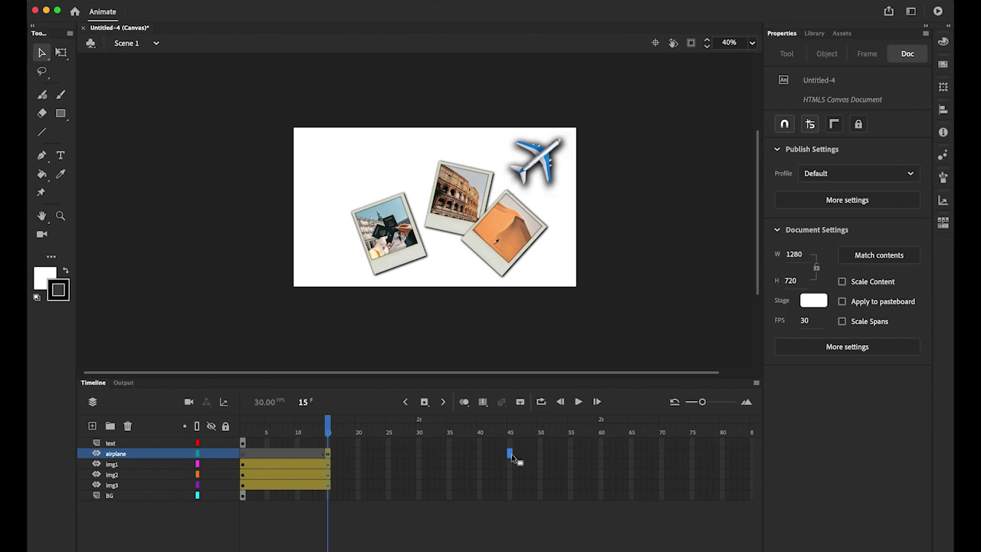
{"action": "left_click", "coordinate": [424, 402]}
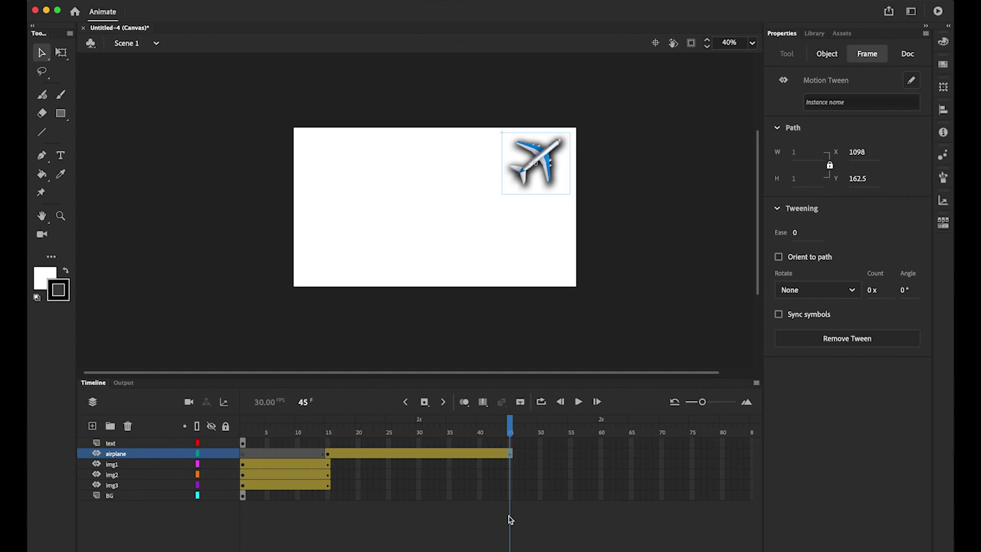
{"action": "left_click", "coordinate": [330, 457]}
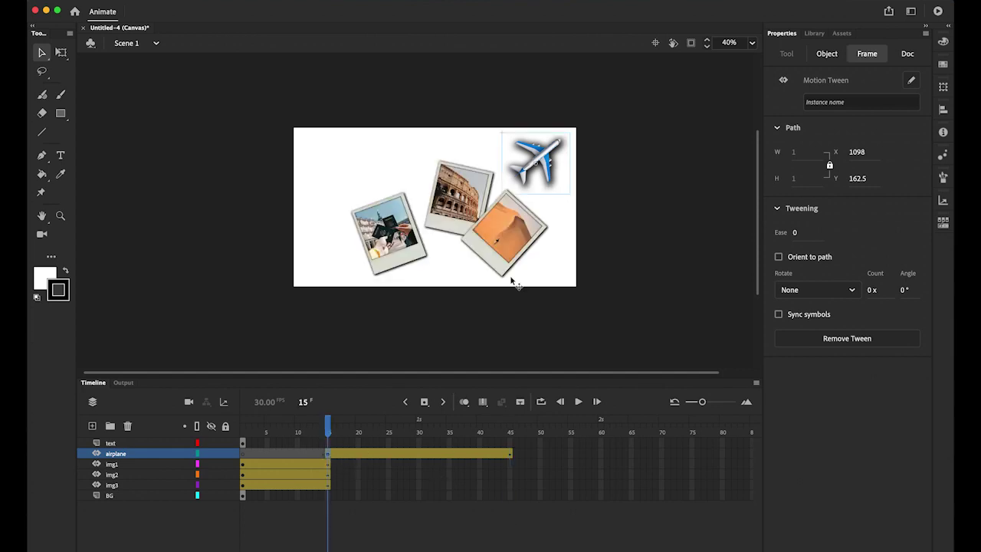
{"action": "left_click_drag", "start_coordinate": [544, 157], "coordinate": [273, 249]}
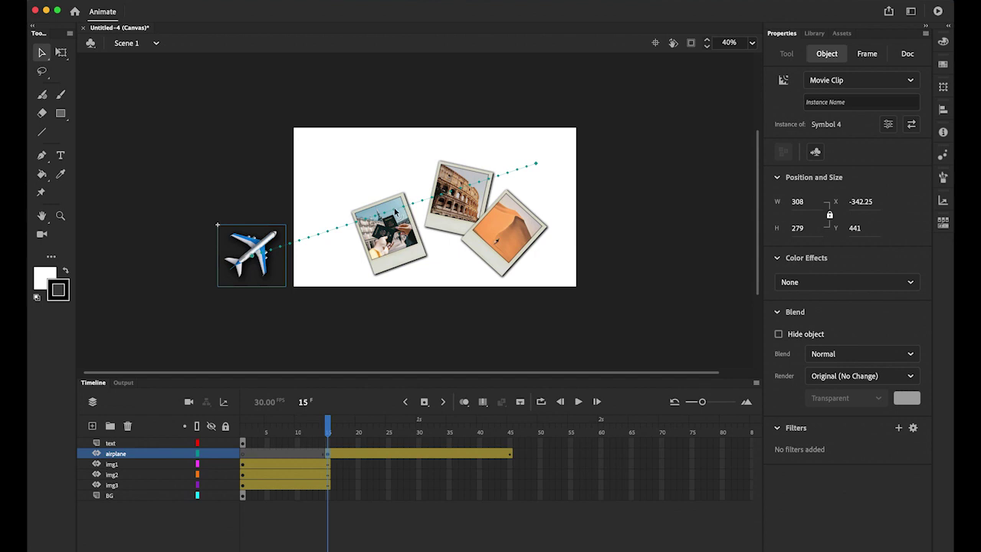
- Curve the airplane's flight path and rotate the airplane clockwise to follow it
{"action": "left_click_drag", "start_coordinate": [395, 213], "coordinate": [412, 261]}
{"action": "left_click", "coordinate": [63, 54]}
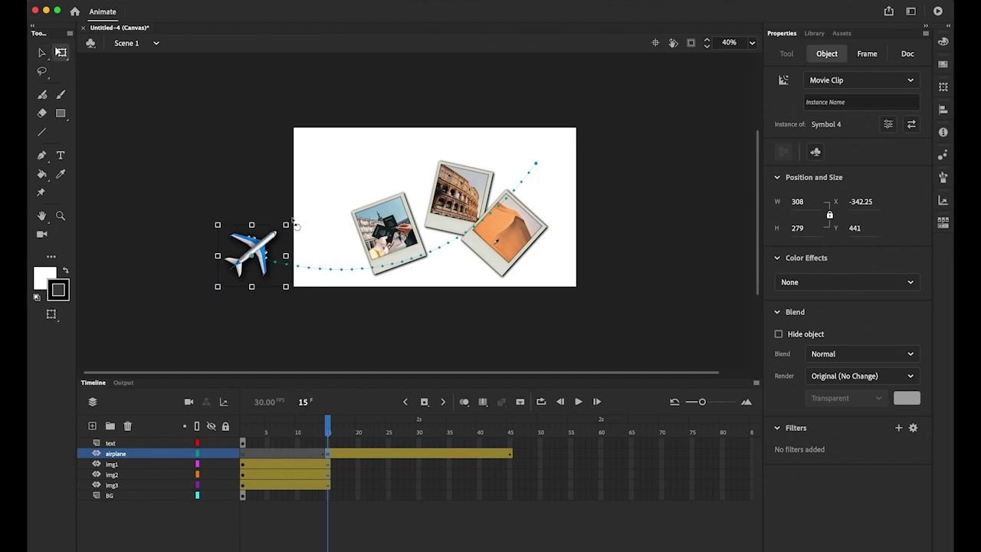
{"action": "left_click_drag", "start_coordinate": [296, 225], "coordinate": [297, 266]}
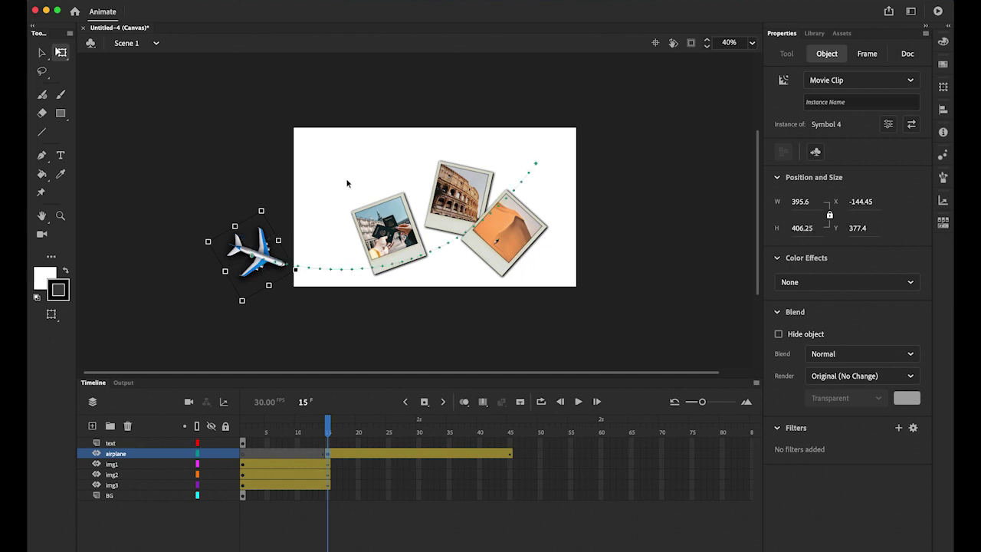
{"action": "left_click", "coordinate": [44, 54]}
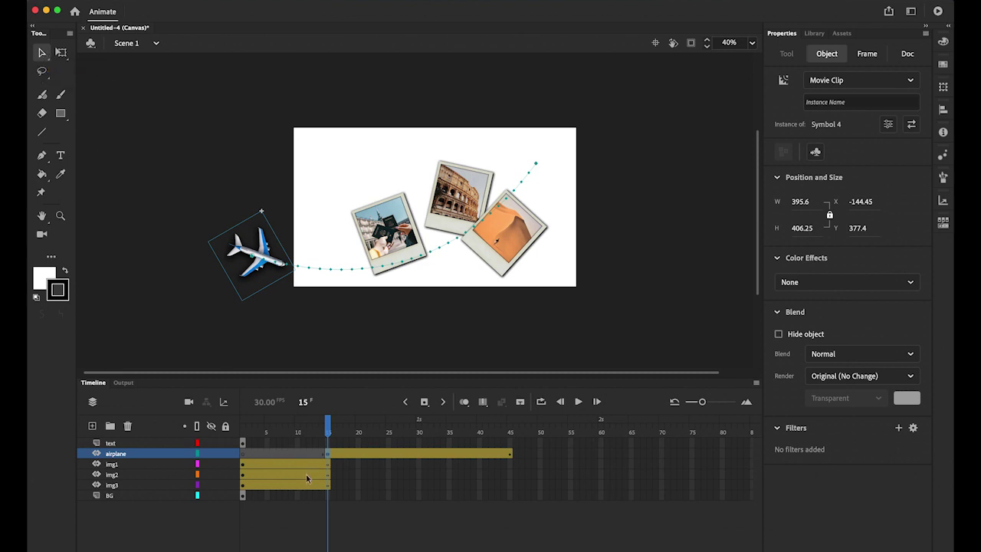
- Turn on Orient to path for the airplane tween and replay the flight to check it
{"action": "left_click", "coordinate": [328, 455]}
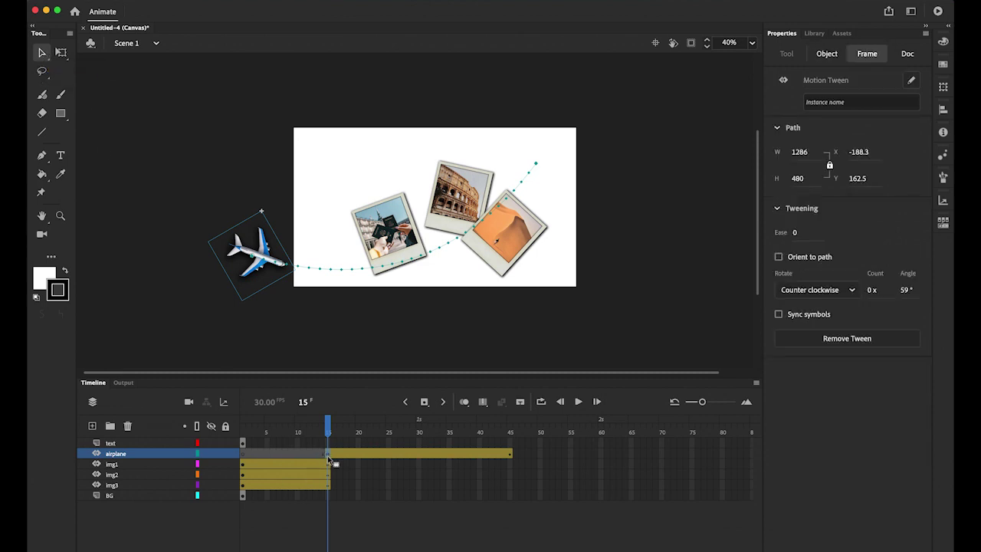
{"action": "left_click", "coordinate": [779, 257]}
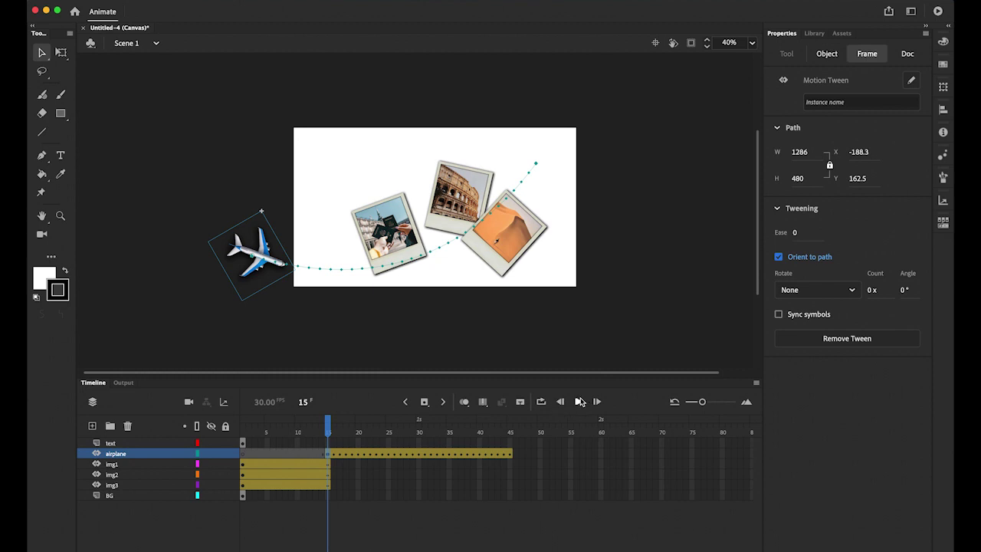
{"action": "left_click", "coordinate": [580, 402]}
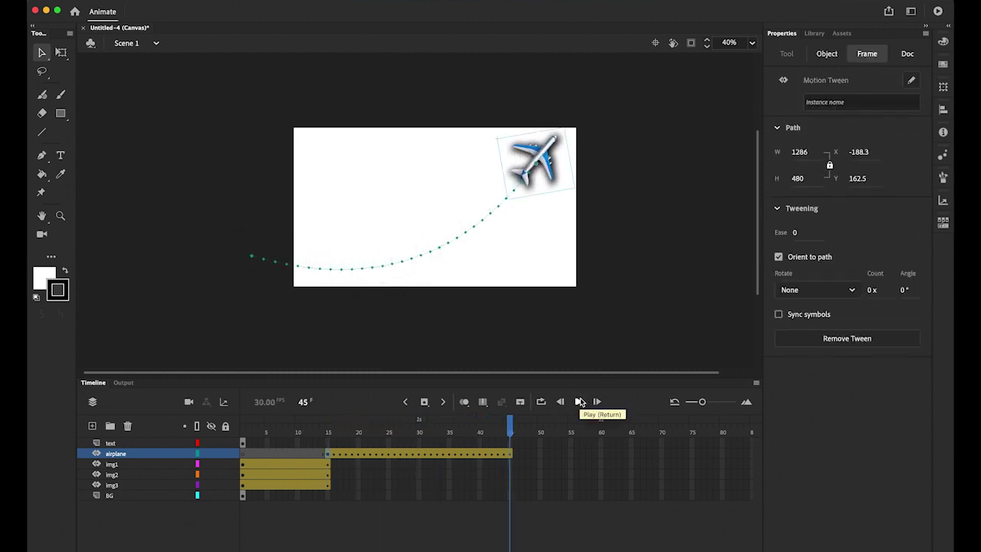
{"action": "left_click", "coordinate": [580, 402]}
{"action": "left_click", "coordinate": [581, 401]}
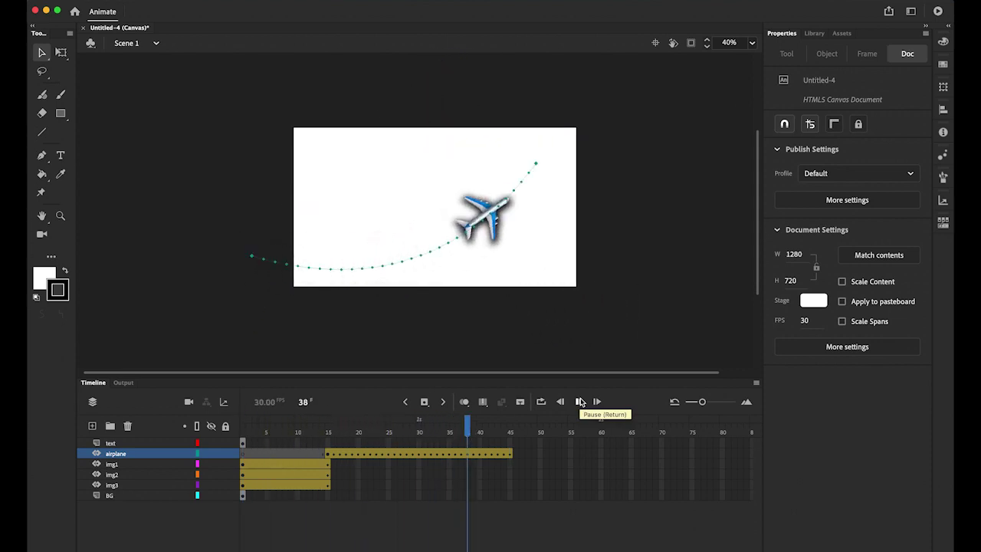
{"action": "left_click", "coordinate": [581, 402]}
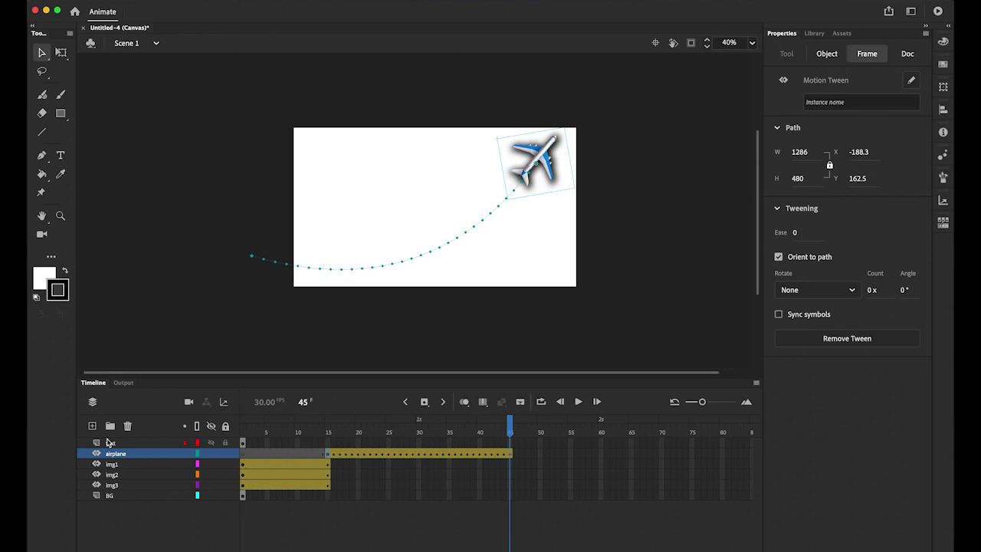
{"action": "left_click", "coordinate": [112, 444]}
{"action": "left_click", "coordinate": [243, 443]}
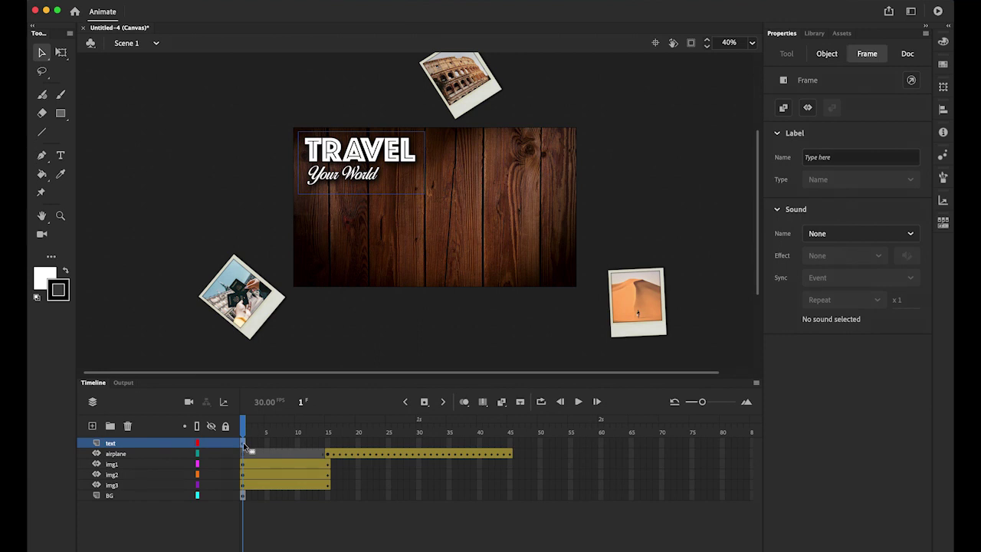
- Move the text keyframe to frame 45, add a motion tween, and keyframe frame 60
{"action": "left_click_drag", "start_coordinate": [261, 439], "coordinate": [509, 438]}
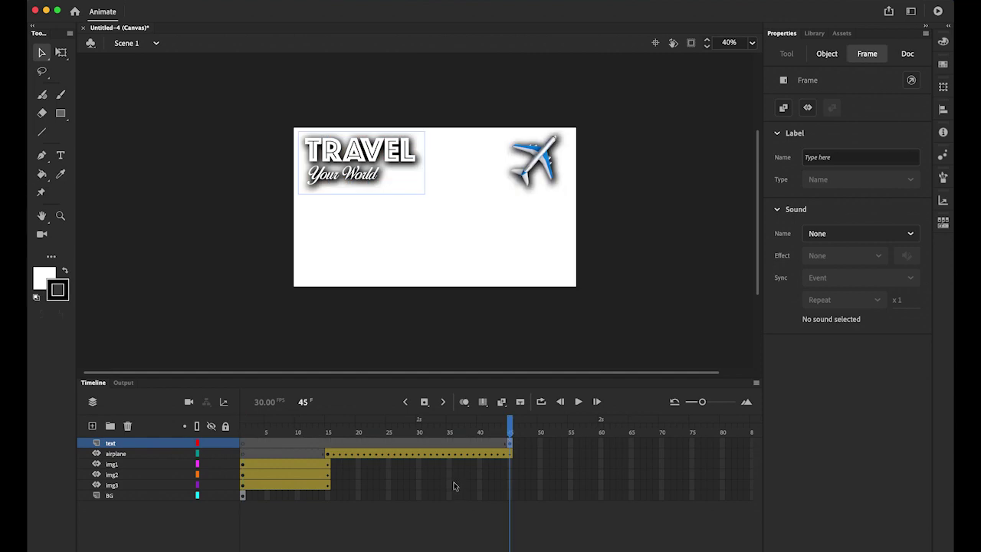
{"action": "left_click", "coordinate": [184, 0]}
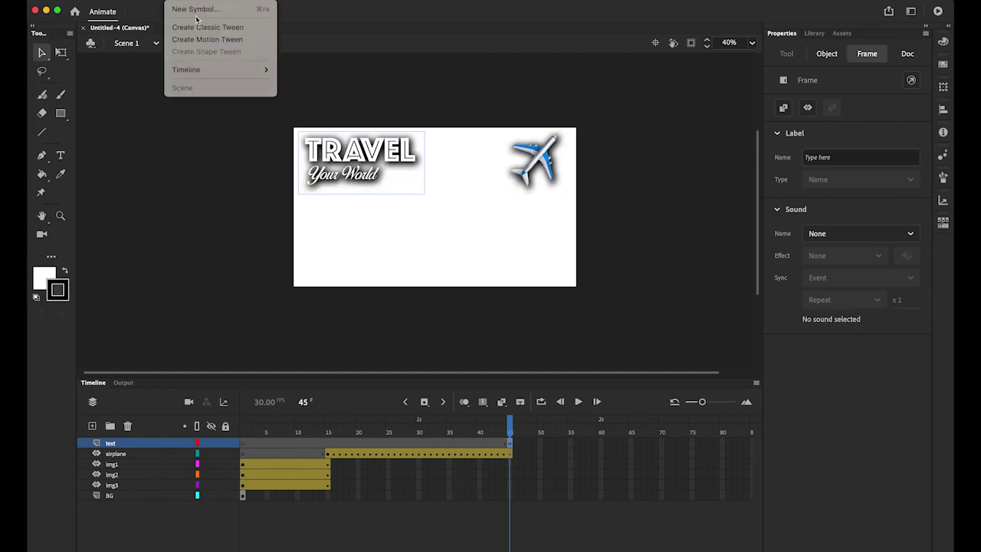
{"action": "left_click", "coordinate": [204, 39]}
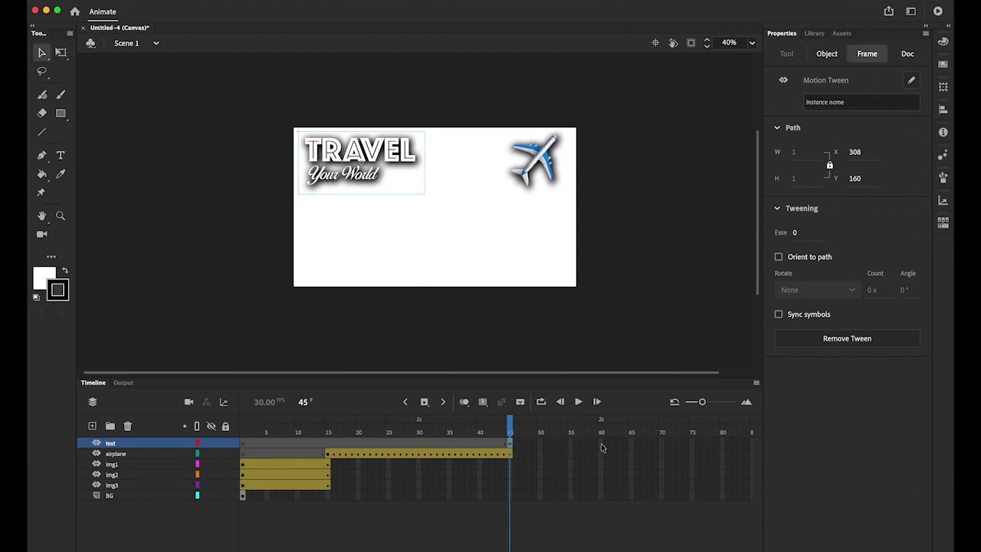
{"action": "left_click", "coordinate": [601, 443]}
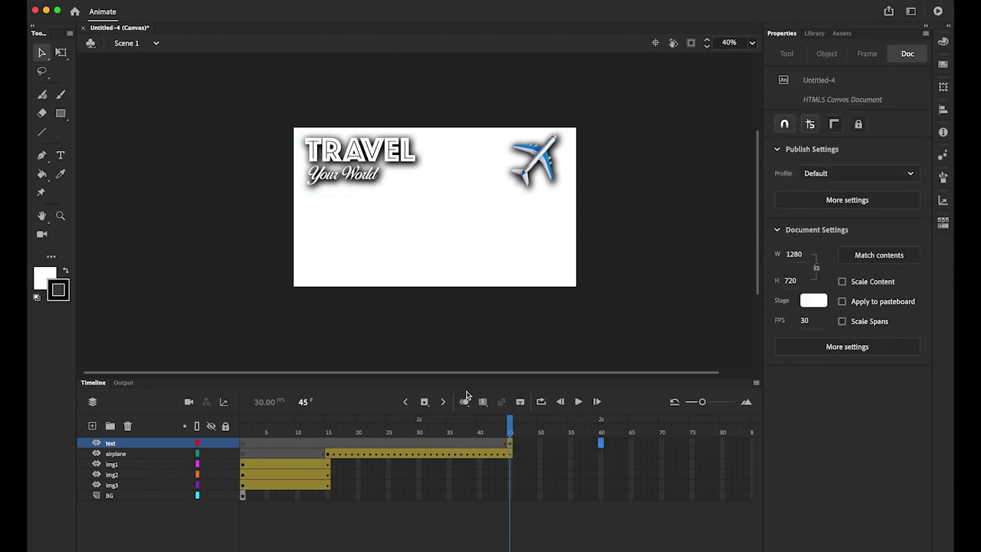
{"action": "left_click", "coordinate": [424, 401]}
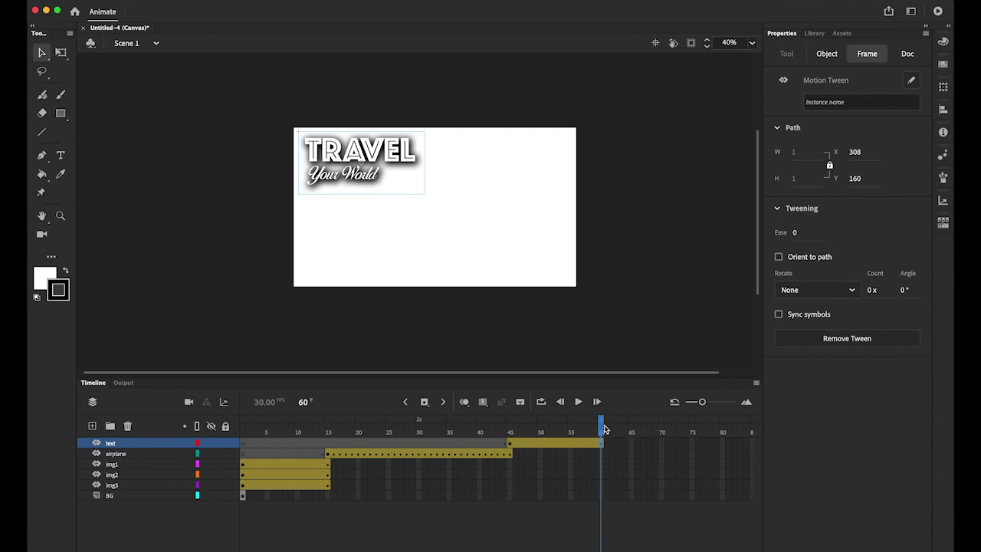
{"action": "left_click_drag", "start_coordinate": [601, 426], "coordinate": [512, 453]}
{"action": "left_click", "coordinate": [513, 453]}
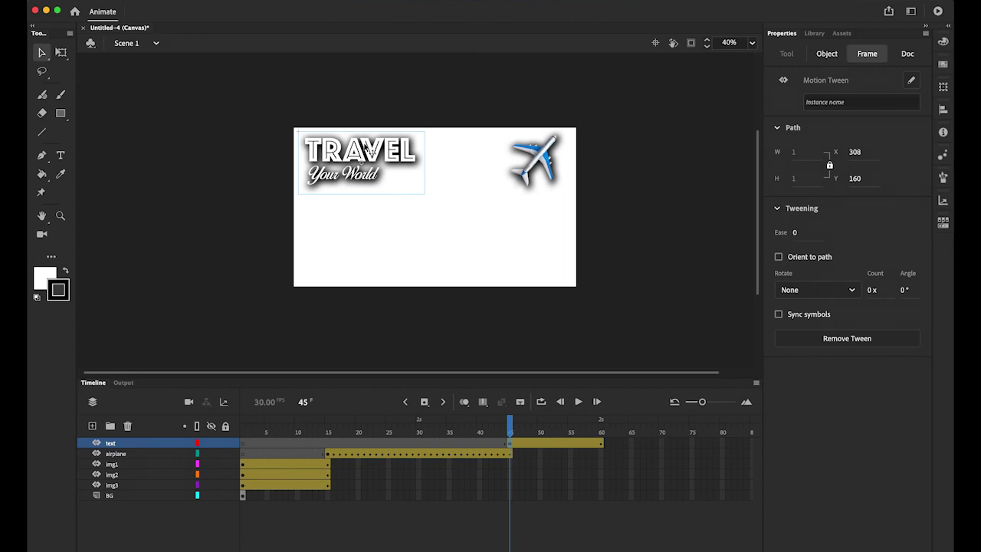
{"action": "left_click", "coordinate": [371, 157]}
- At frame 45, move TRAVEL off-stage up-left, curve its path, and enlarge it to 946.7×470.05
{"action": "left_click_drag", "start_coordinate": [371, 156], "coordinate": [281, 115]}
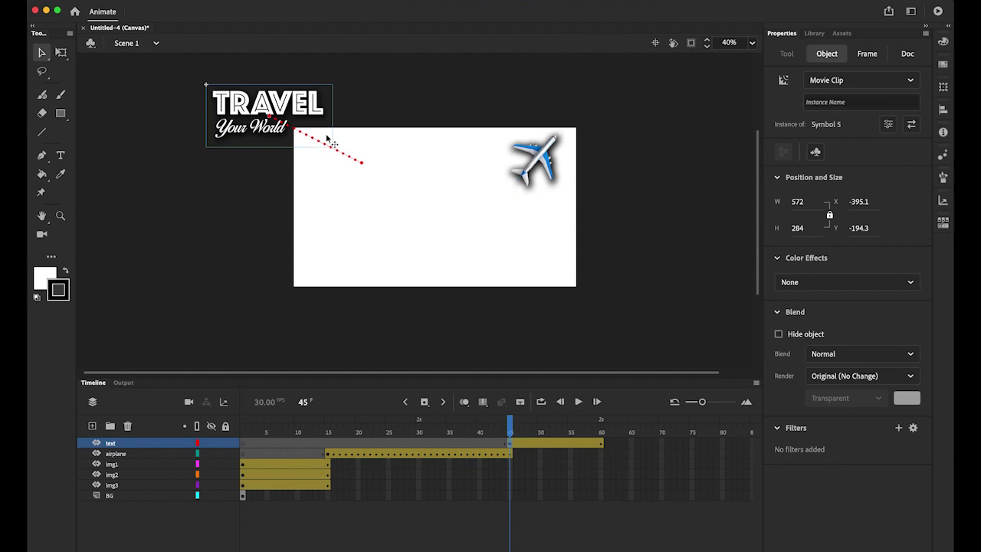
{"action": "left_click_drag", "start_coordinate": [303, 136], "coordinate": [285, 165]}
{"action": "left_click", "coordinate": [60, 52]}
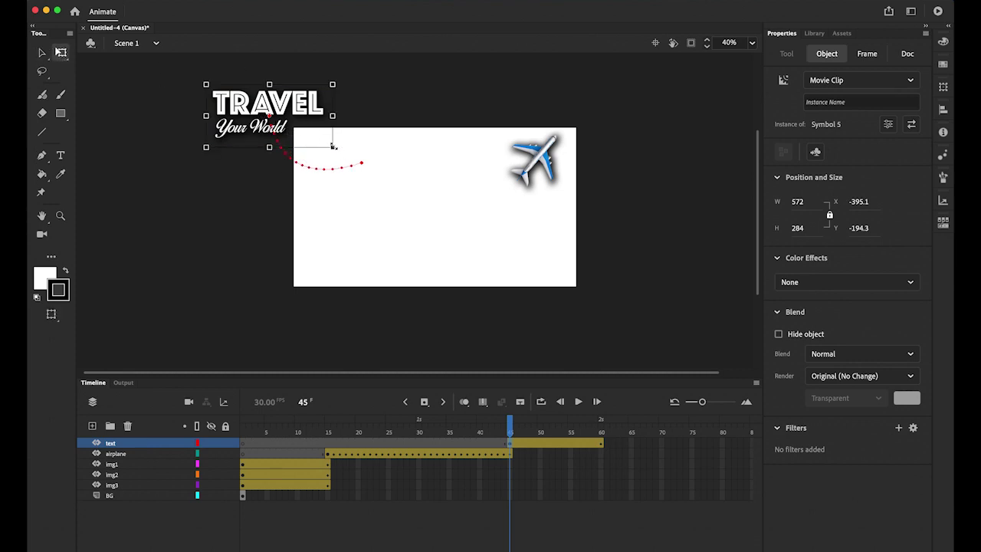
{"action": "left_click_drag", "start_coordinate": [332, 145], "coordinate": [375, 176]}
{"action": "left_click", "coordinate": [579, 401]}
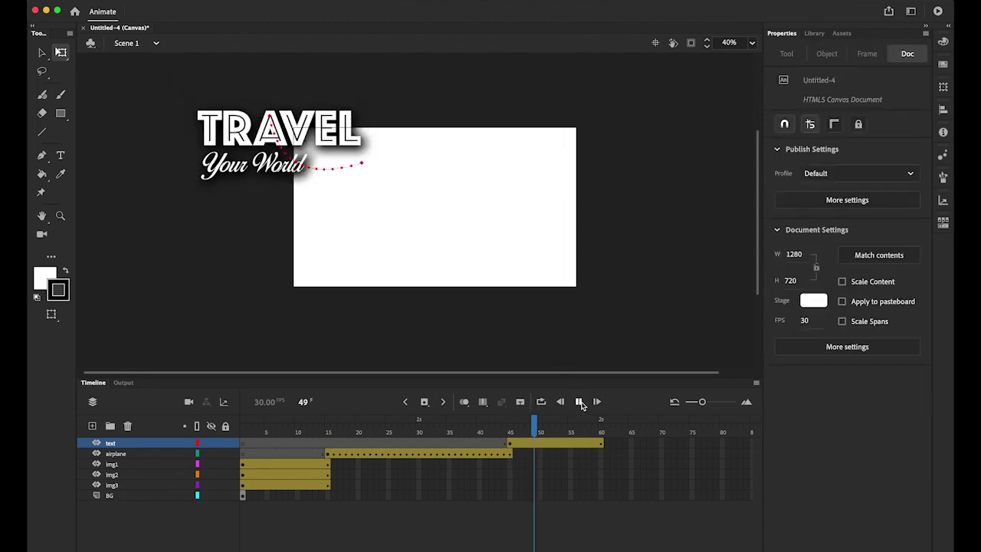
{"action": "left_click_drag", "start_coordinate": [601, 425], "coordinate": [519, 444]}
{"action": "left_click", "coordinate": [514, 447]}
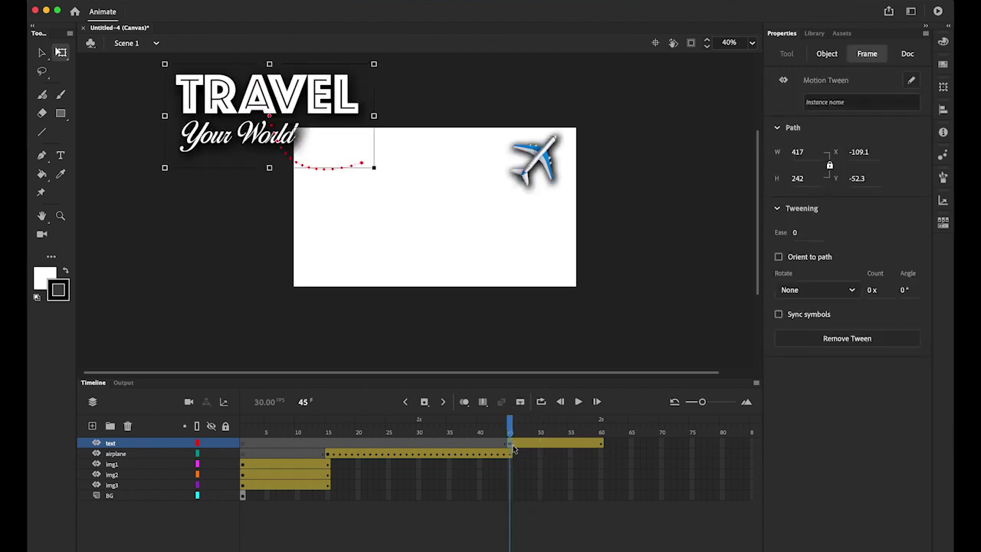
{"action": "left_click", "coordinate": [261, 97]}
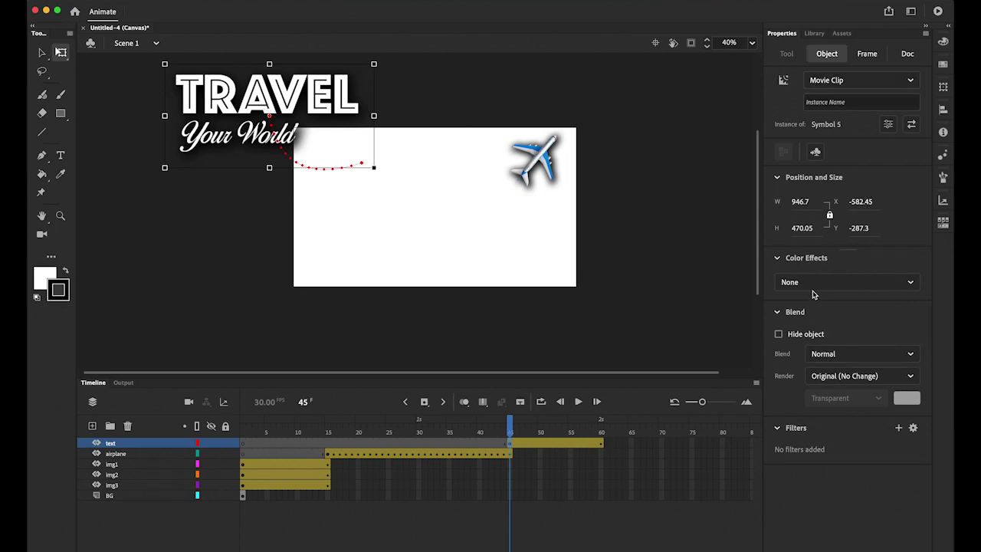
- Set the TRAVEL text's Alpha to 0% at frame 45 and 100% at frame 60
{"action": "left_click", "coordinate": [911, 283]}
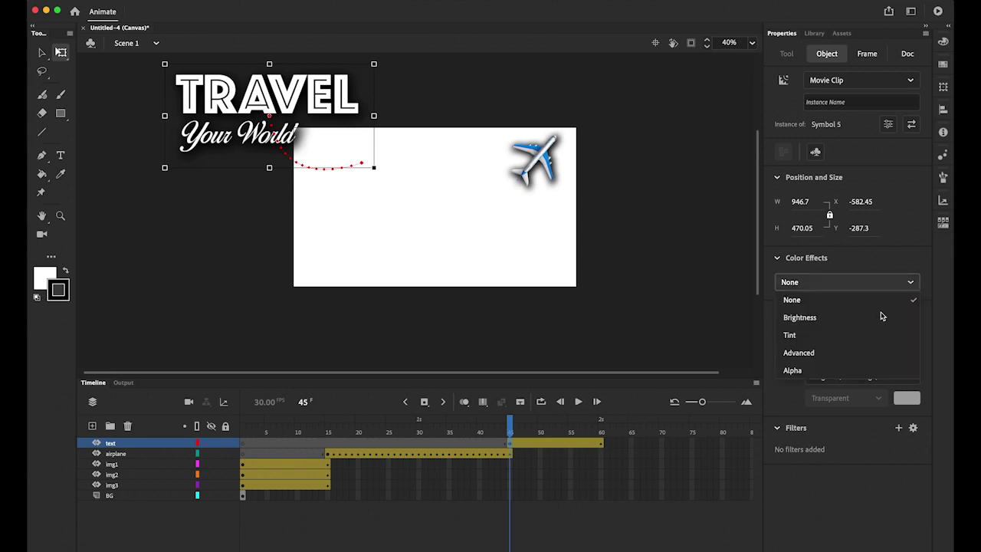
{"action": "left_click", "coordinate": [854, 373]}
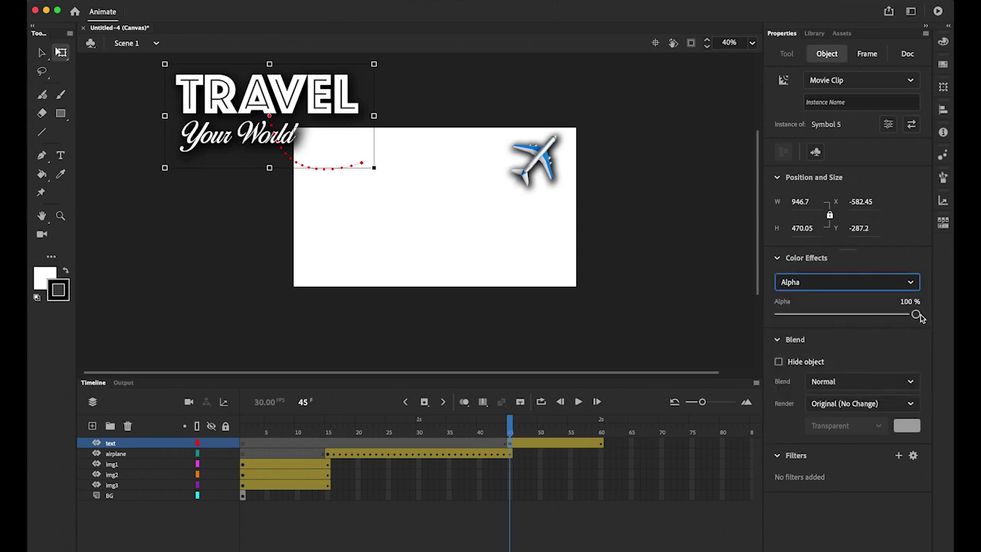
{"action": "left_click_drag", "start_coordinate": [914, 314], "coordinate": [723, 319]}
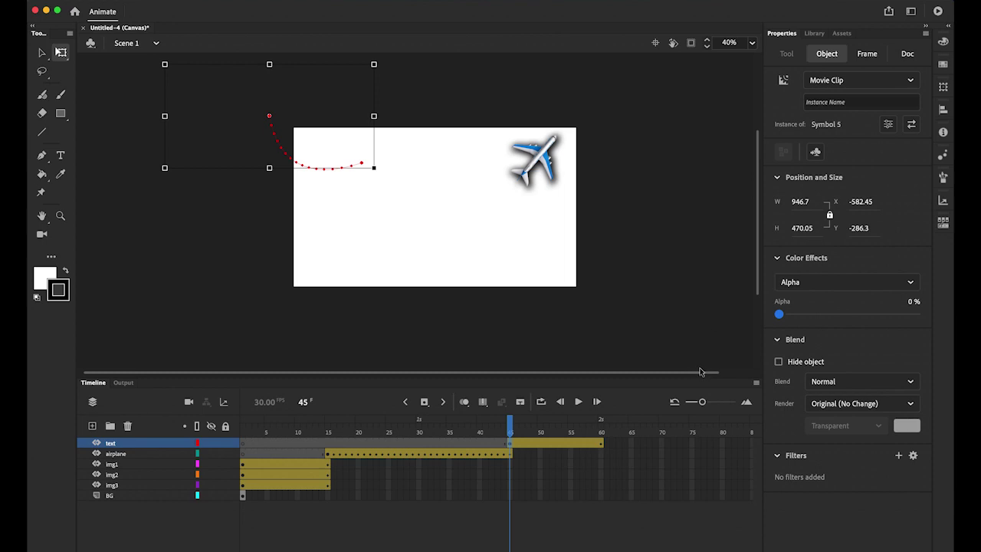
{"action": "left_click_drag", "start_coordinate": [514, 443], "coordinate": [603, 444]}
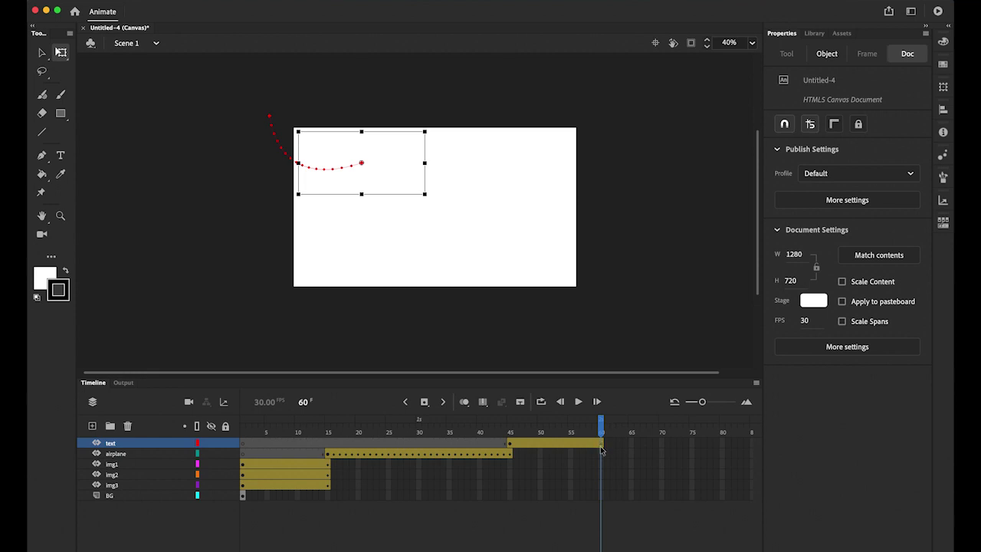
{"action": "left_click", "coordinate": [604, 445]}
{"action": "left_click", "coordinate": [384, 167]}
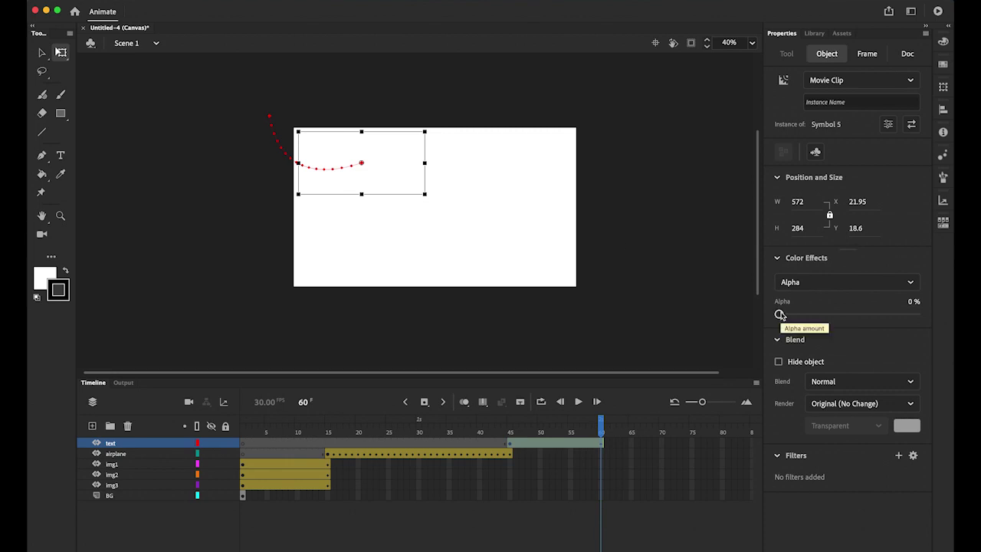
{"action": "left_click_drag", "start_coordinate": [779, 314], "coordinate": [915, 314]}
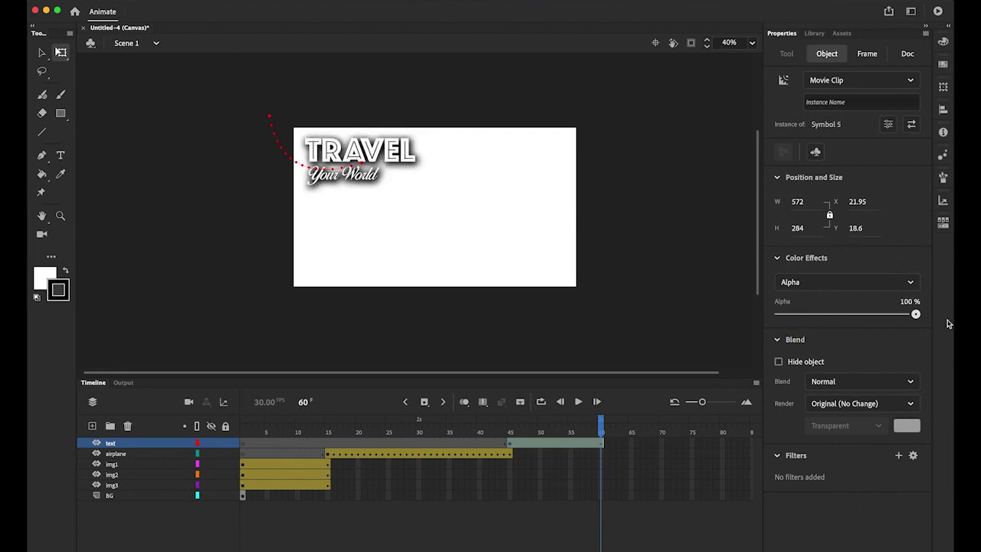
{"action": "left_click_drag", "start_coordinate": [603, 426], "coordinate": [578, 436]}
{"action": "left_click", "coordinate": [578, 402]}
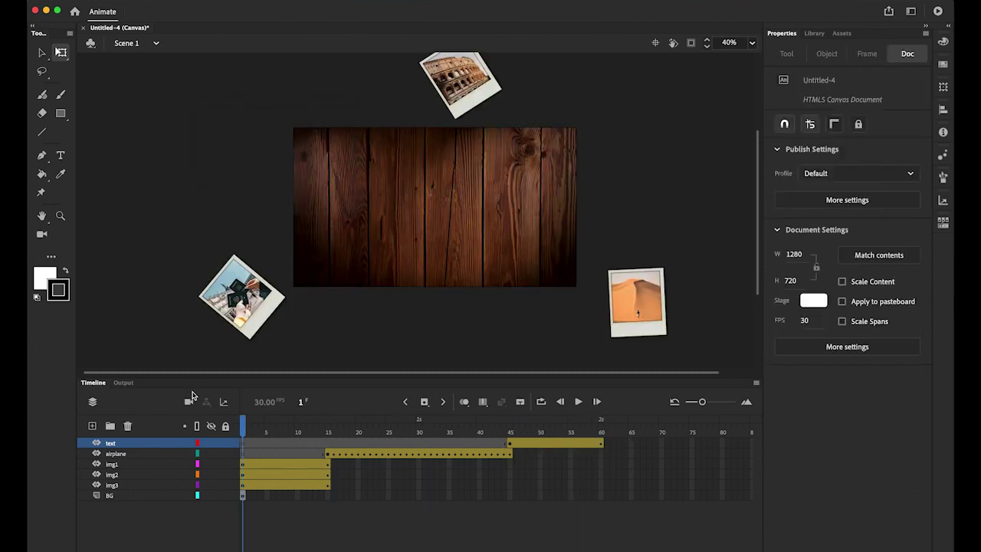
{"action": "left_click", "coordinate": [578, 402]}
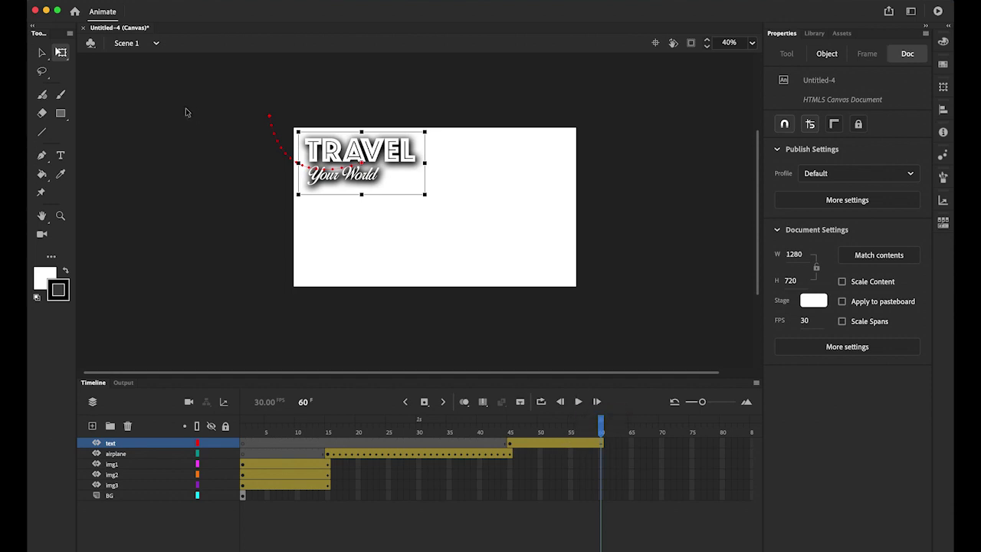
{"action": "left_click", "coordinate": [42, 52]}
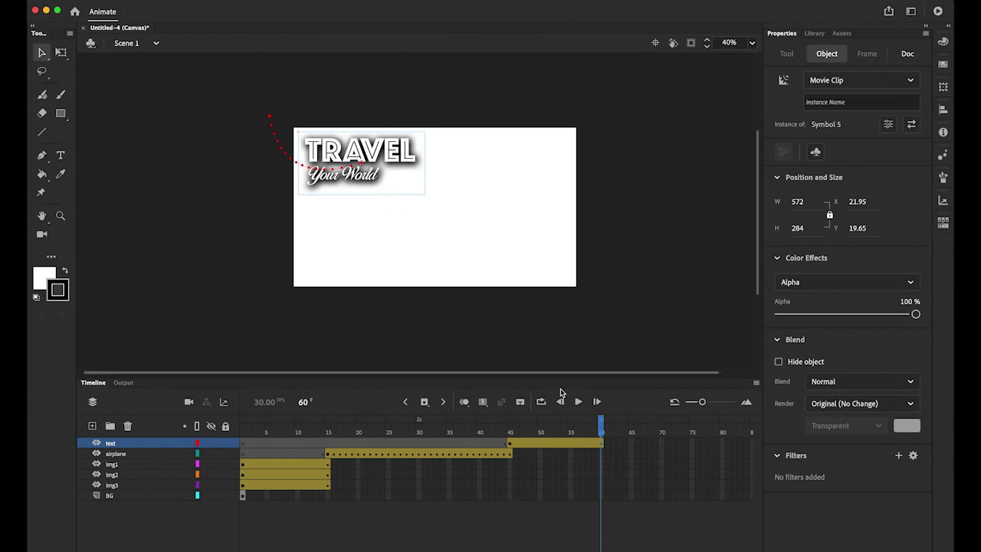
{"action": "left_click_drag", "start_coordinate": [601, 427], "coordinate": [601, 452]}
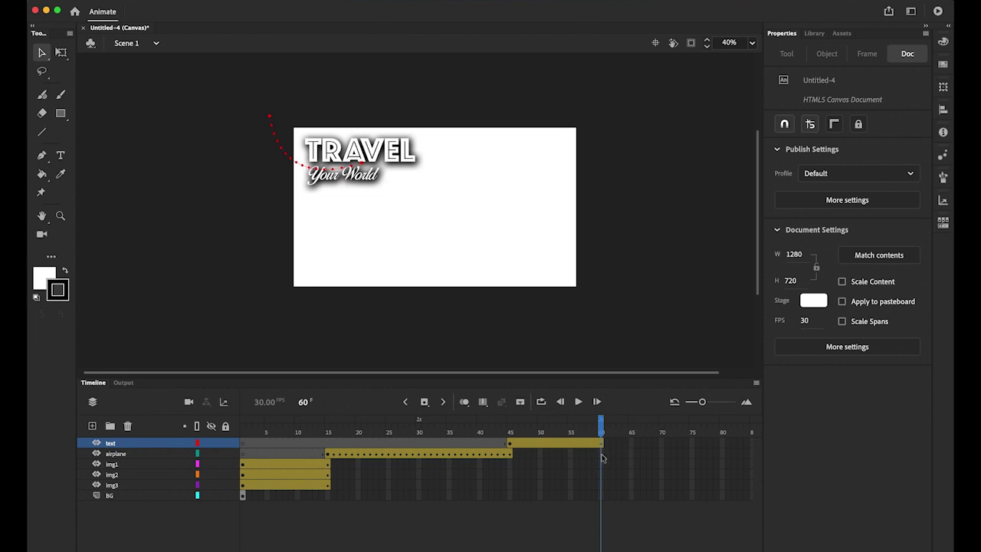
{"action": "left_click", "coordinate": [601, 453]}
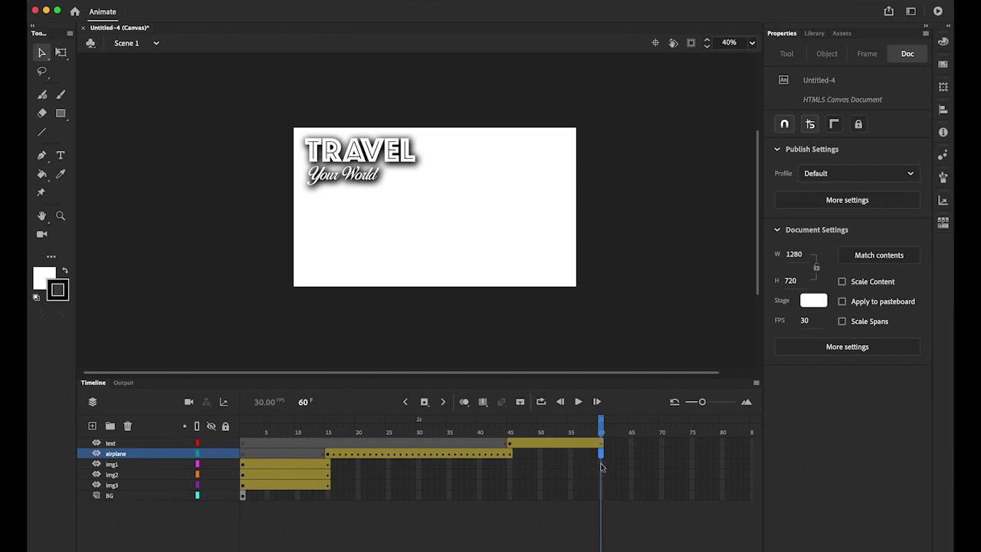
- Extend every layer's frames through frame 60
{"action": "left_click", "coordinate": [601, 497]}
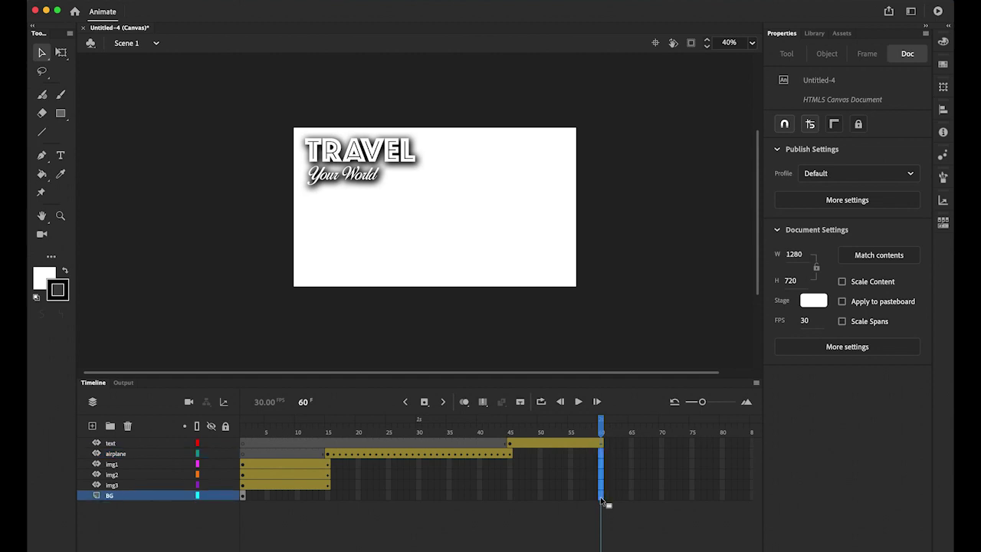
{"action": "left_click", "coordinate": [424, 402]}
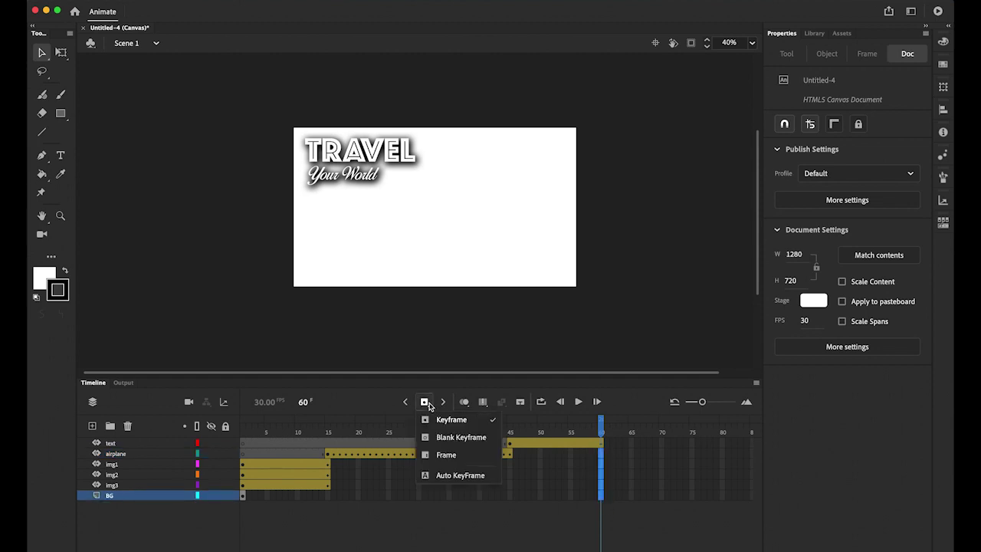
{"action": "left_click", "coordinate": [446, 455]}
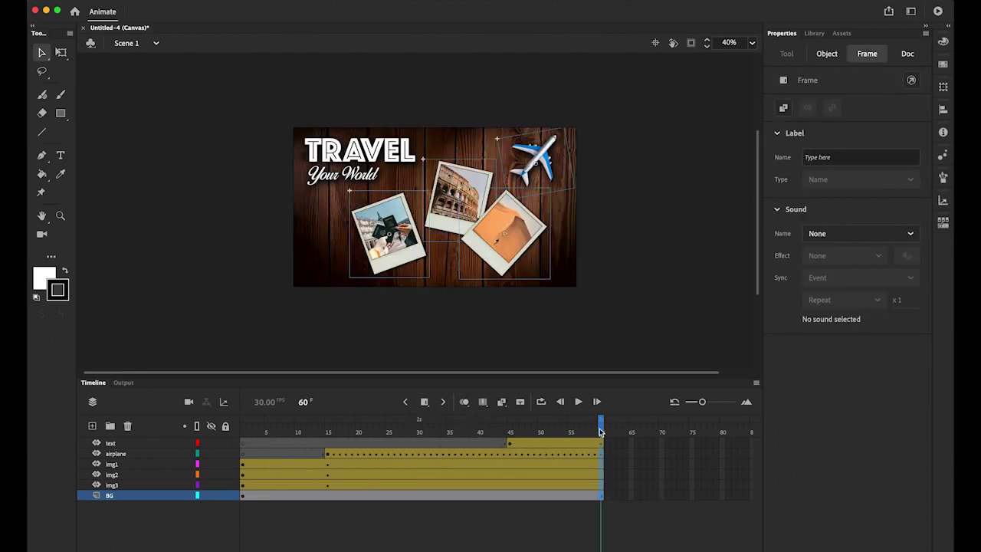
- Rewind to frame 1 and play the animation twice to preview it
{"action": "left_click_drag", "start_coordinate": [600, 431], "coordinate": [135, 417]}
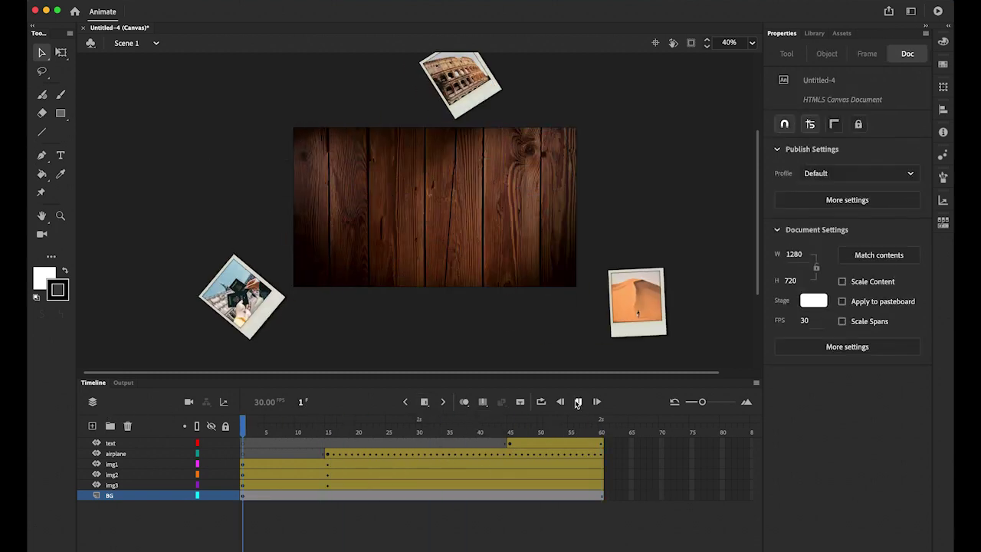
{"action": "left_click", "coordinate": [578, 401]}
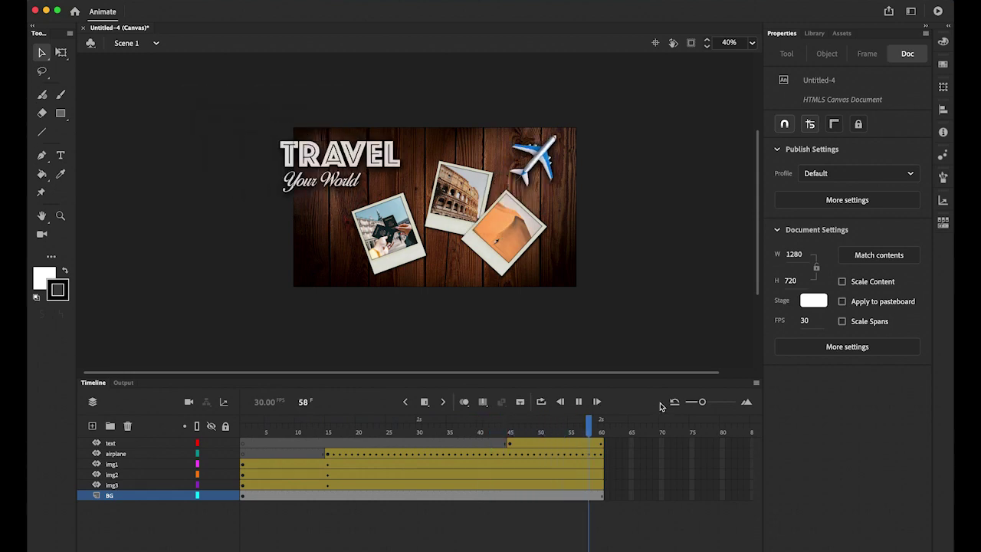
{"action": "left_click", "coordinate": [578, 402]}
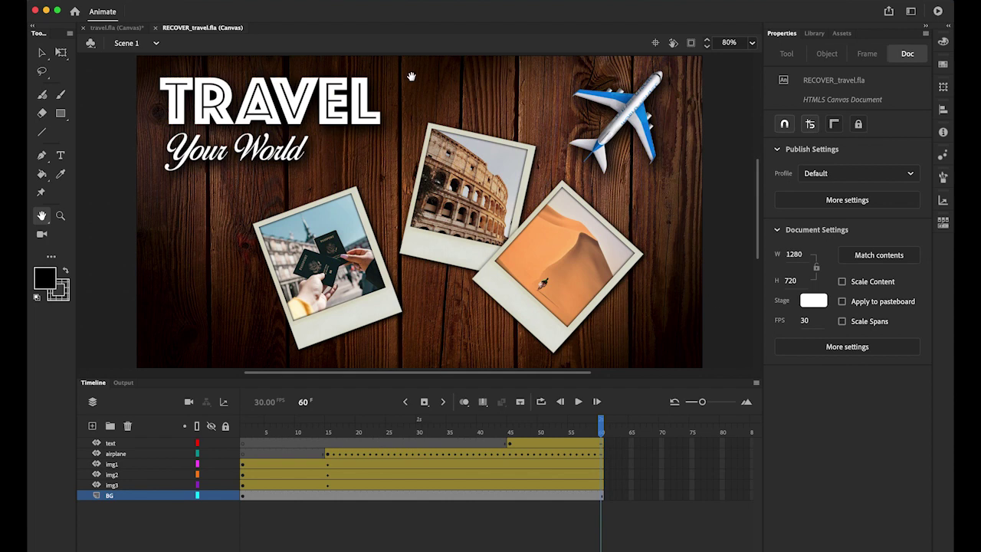
- Test the movie in the browser via Control > Test Movie > In Browser
{"action": "left_click", "coordinate": [352, 3]}
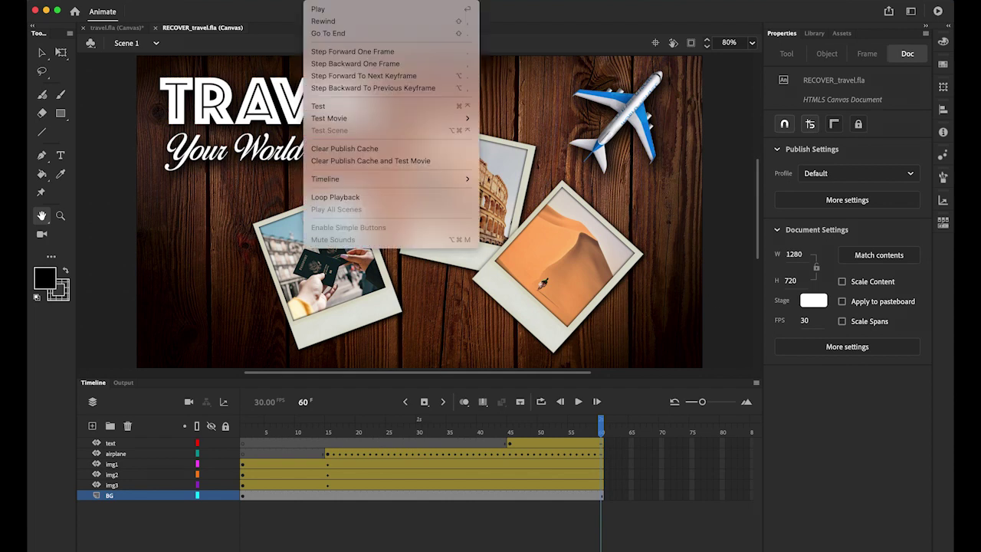
{"action": "mouse_move", "coordinate": [429, 118]}
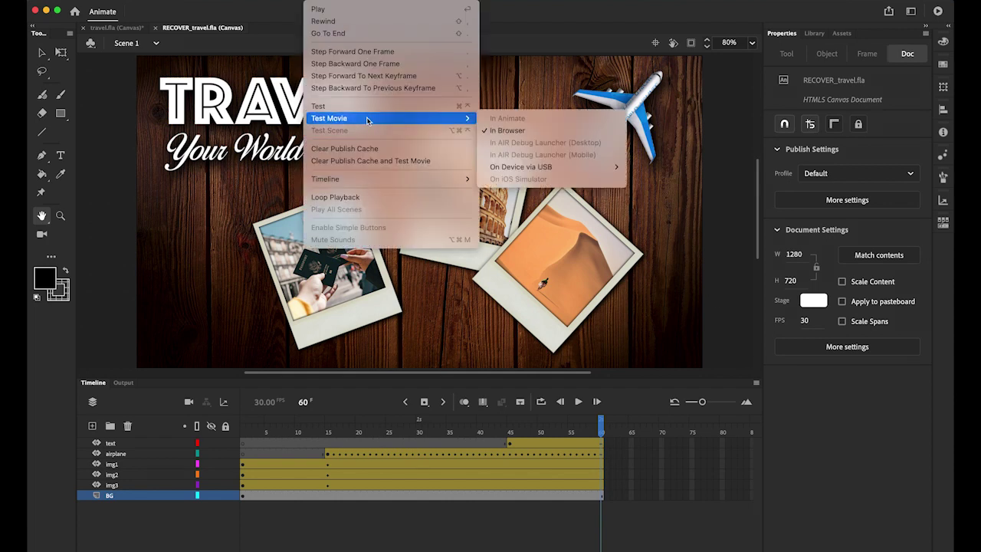
{"action": "left_click", "coordinate": [533, 138]}
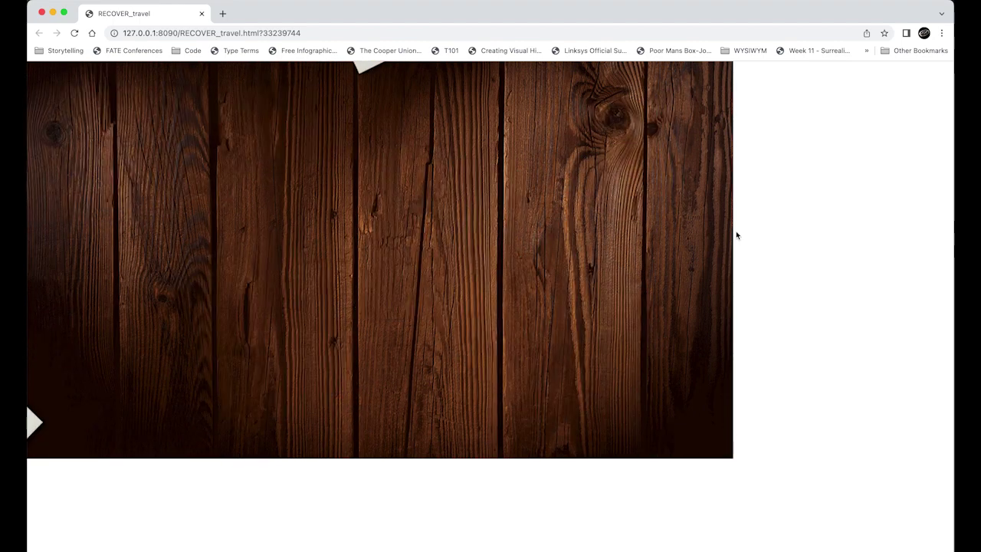
- Return to the Animate project, show the layer timeline and scroll toward frame 150
{"action": "mouse_move", "coordinate": [485, 546]}
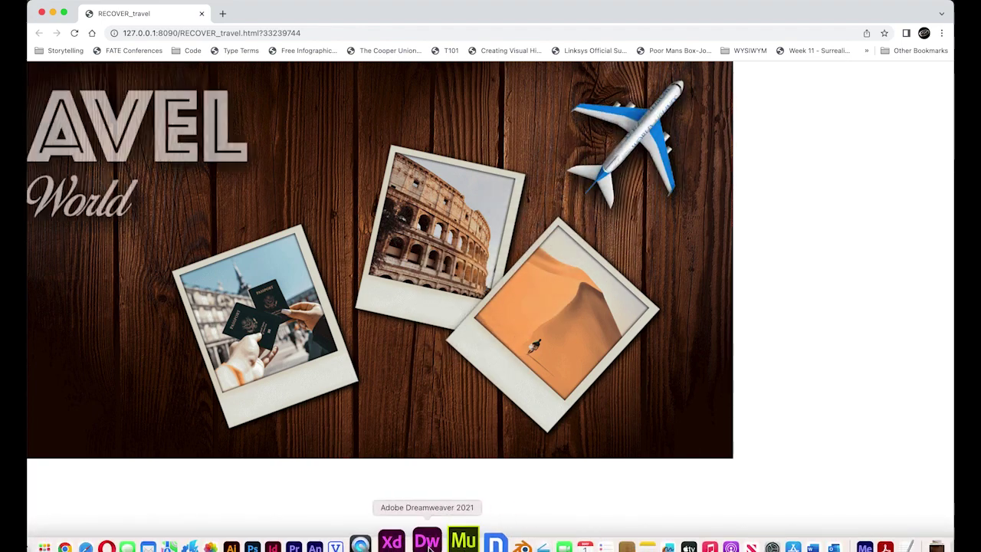
{"action": "left_click", "coordinate": [337, 543]}
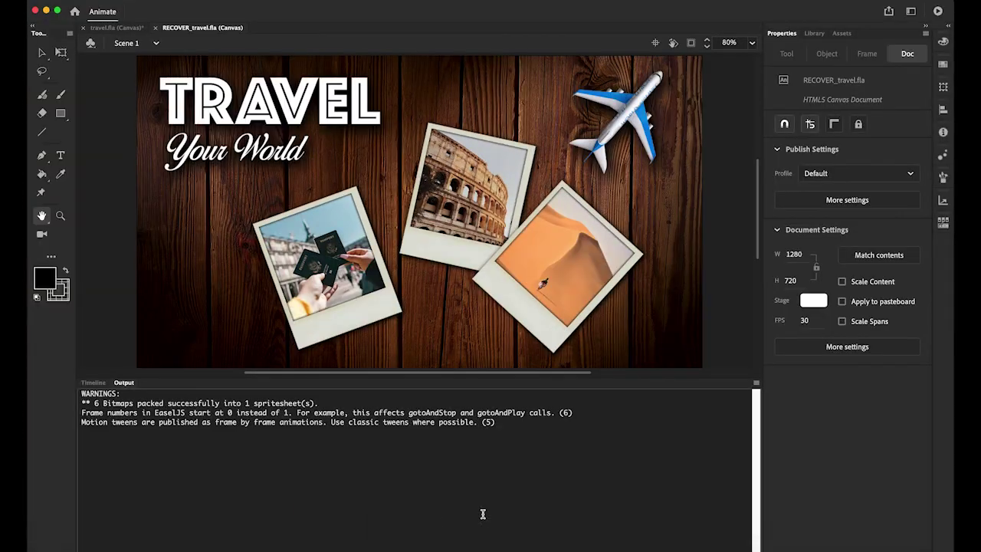
{"action": "left_click", "coordinate": [98, 386]}
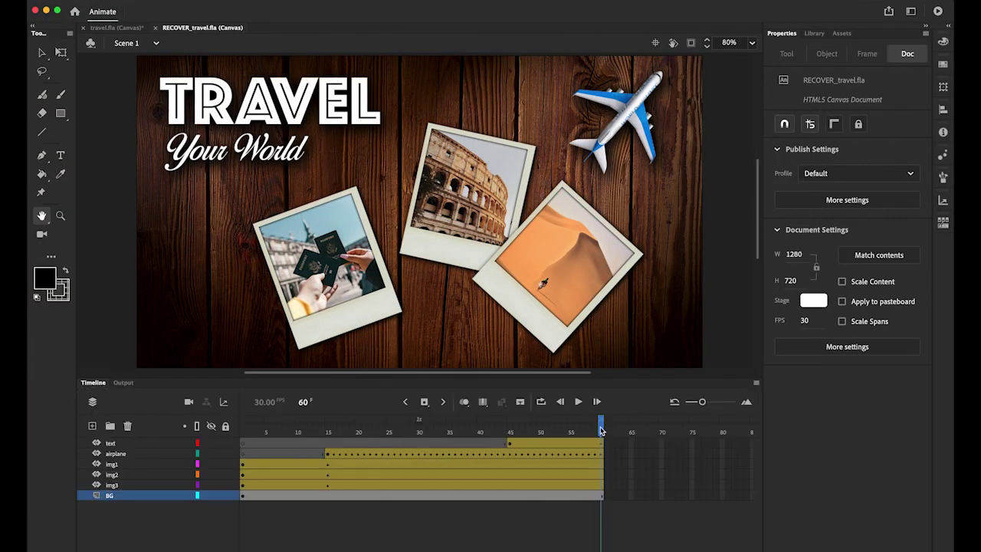
{"action": "left_click_drag", "start_coordinate": [604, 433], "coordinate": [633, 453]}
{"action": "scroll", "coordinate": [494, 468], "scroll_direction": "right", "scroll_amount": 10}
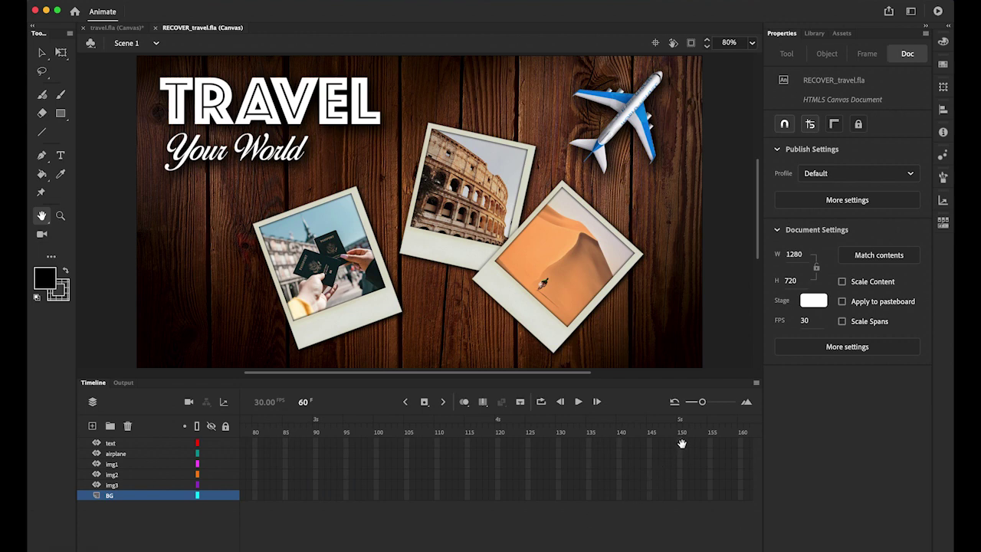
- Select frame 150 across all layers and insert frames so every layer extends to 150
{"action": "left_click", "coordinate": [42, 52]}
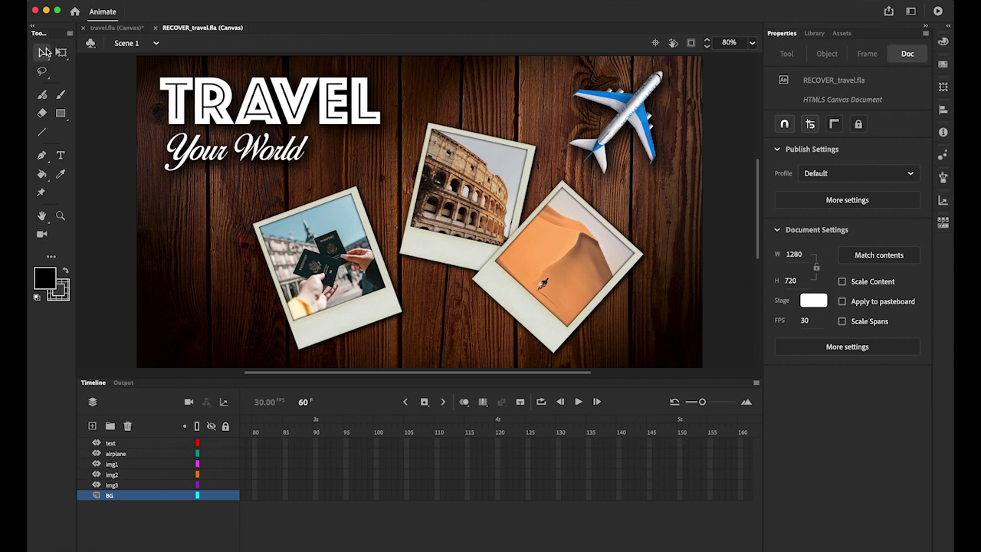
{"action": "left_click", "coordinate": [680, 443]}
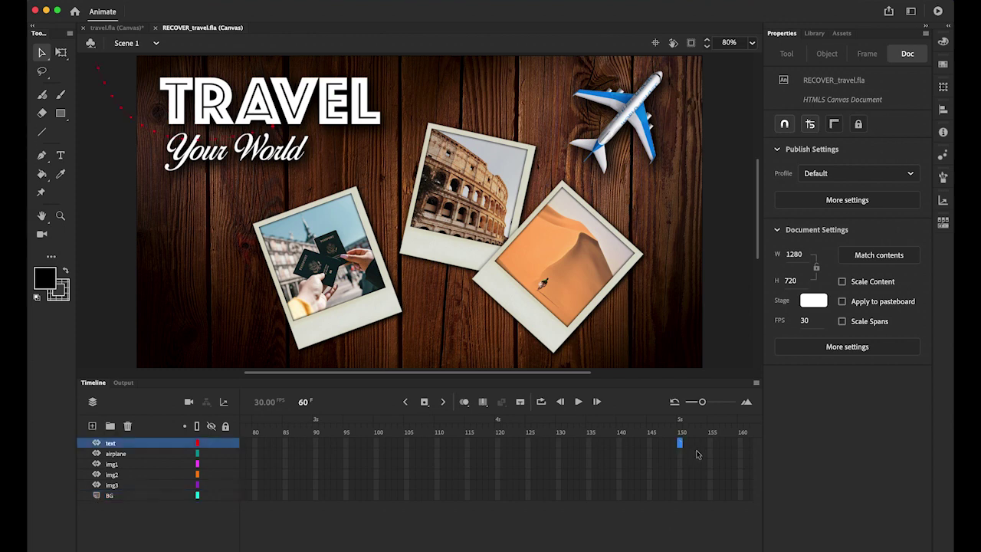
{"action": "left_click", "coordinate": [680, 496], "text": "shift"}
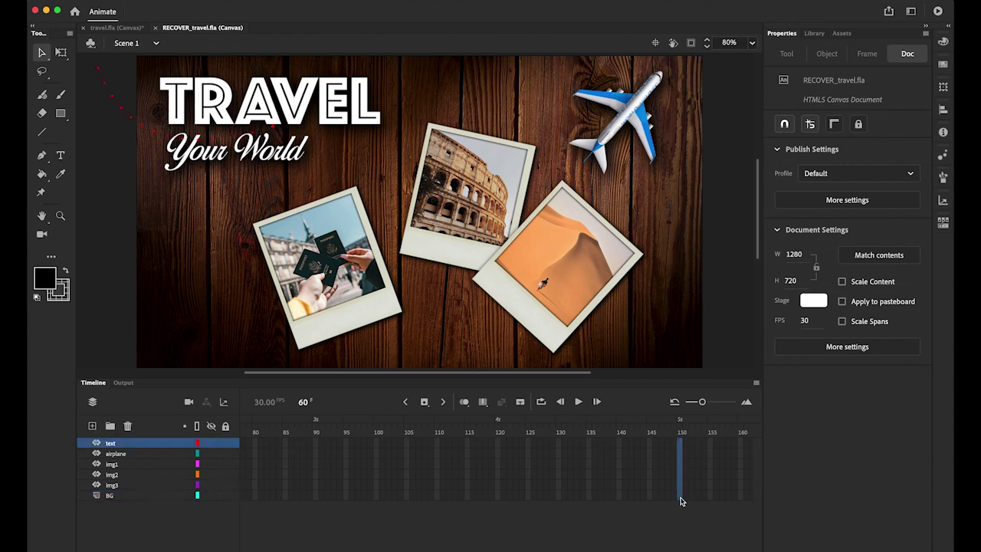
{"action": "left_click", "coordinate": [425, 404]}
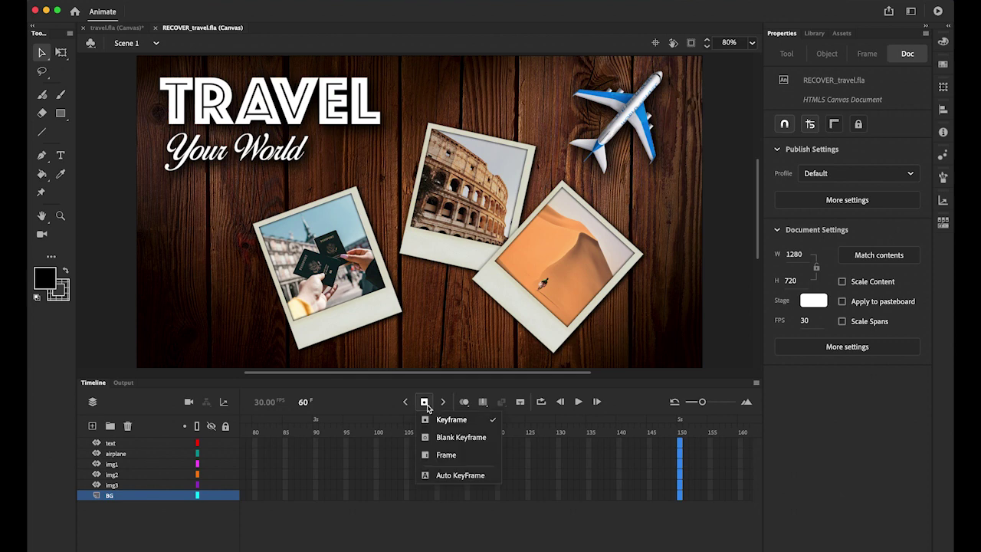
{"action": "left_click", "coordinate": [446, 455]}
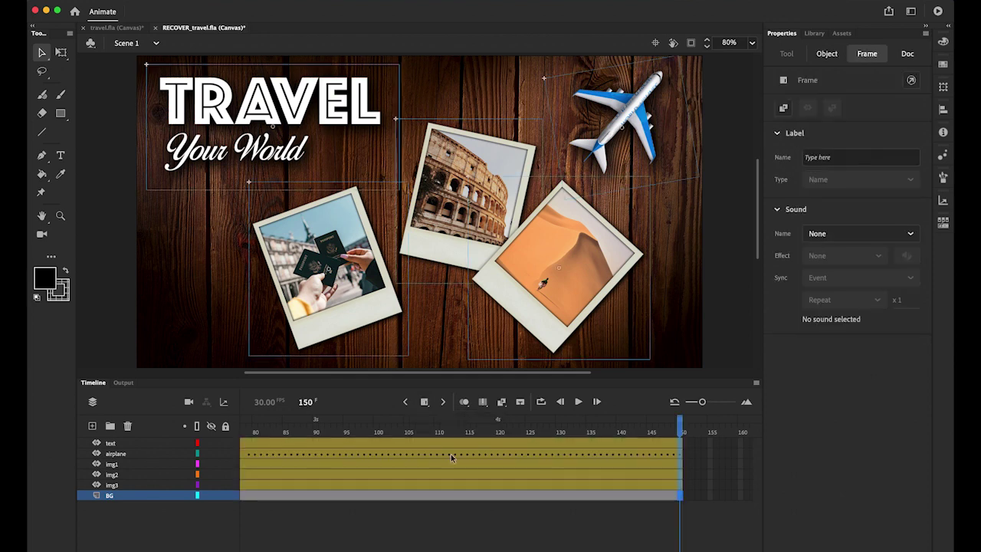
{"action": "left_click", "coordinate": [451, 540]}
- Test the movie in the browser and watch the five-second animation end on the TRAVEL title
{"action": "left_click", "coordinate": [326, 2]}
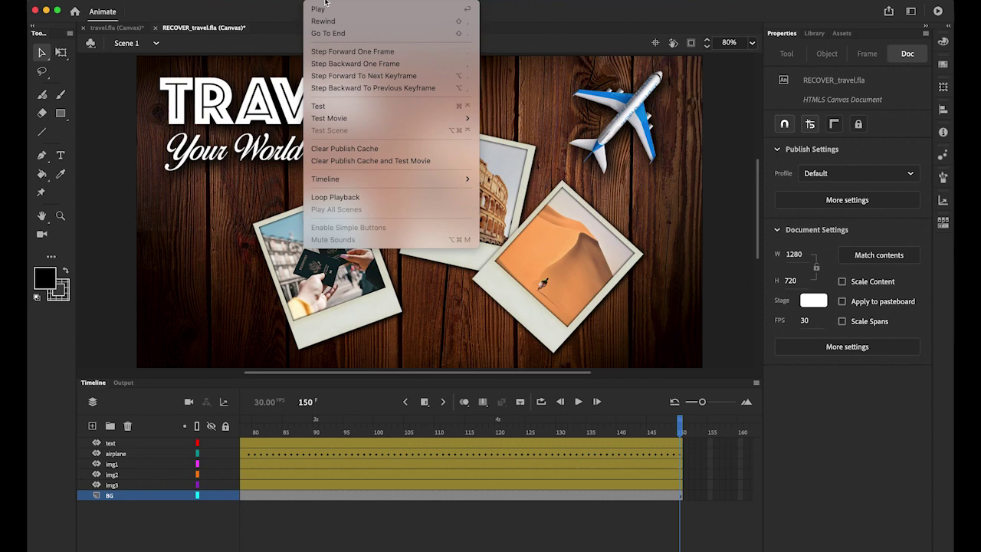
{"action": "mouse_move", "coordinate": [375, 118]}
{"action": "left_click", "coordinate": [521, 130]}
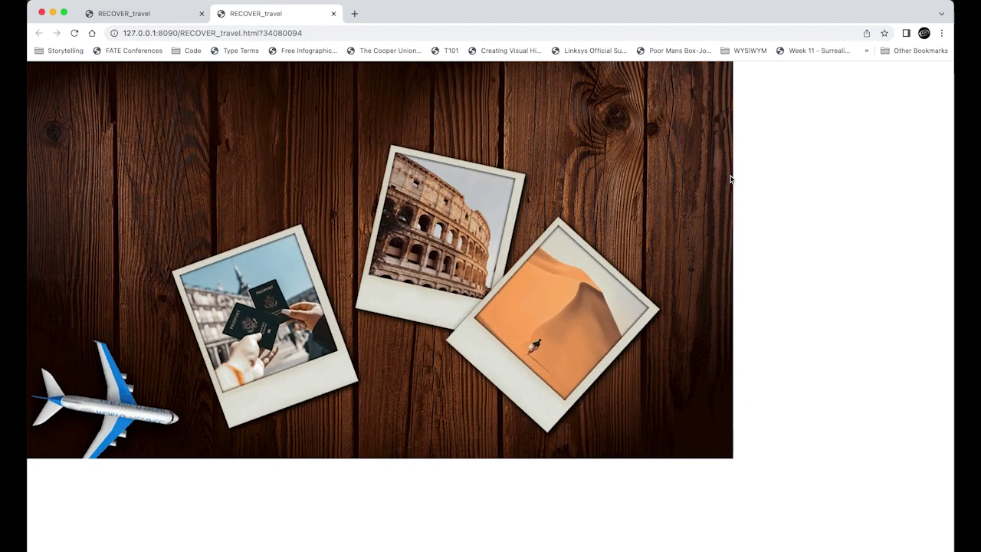
{"action": "mouse_move", "coordinate": [368, 546]}
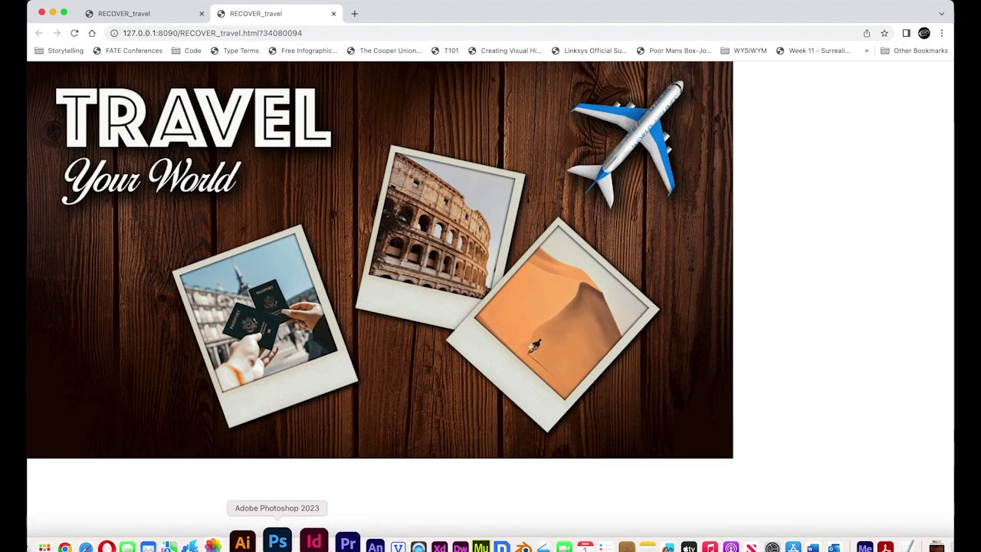
- Launch Media Encoder to check its queue is empty, then go back to the Animate project's File menu
{"action": "left_click", "coordinate": [337, 541]}
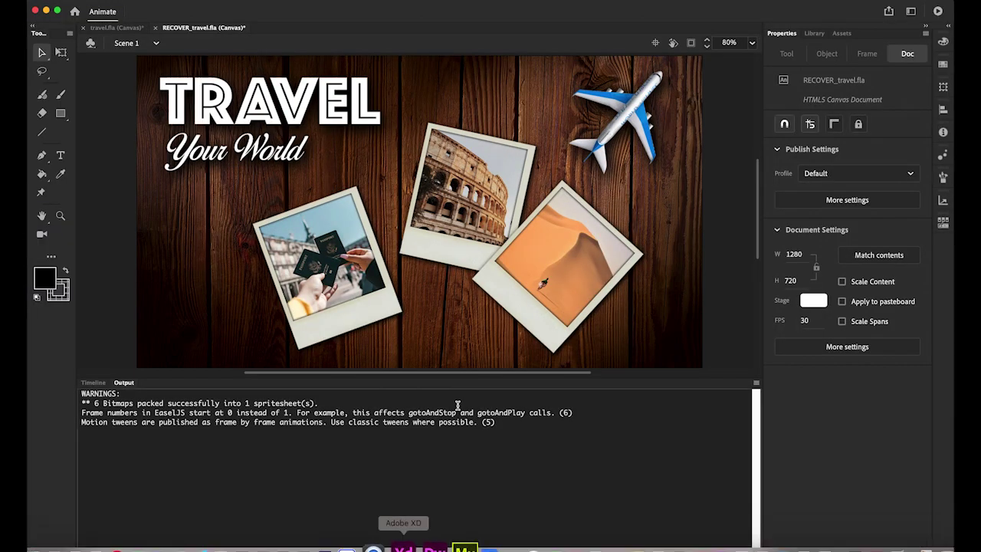
{"action": "left_click", "coordinate": [96, 383]}
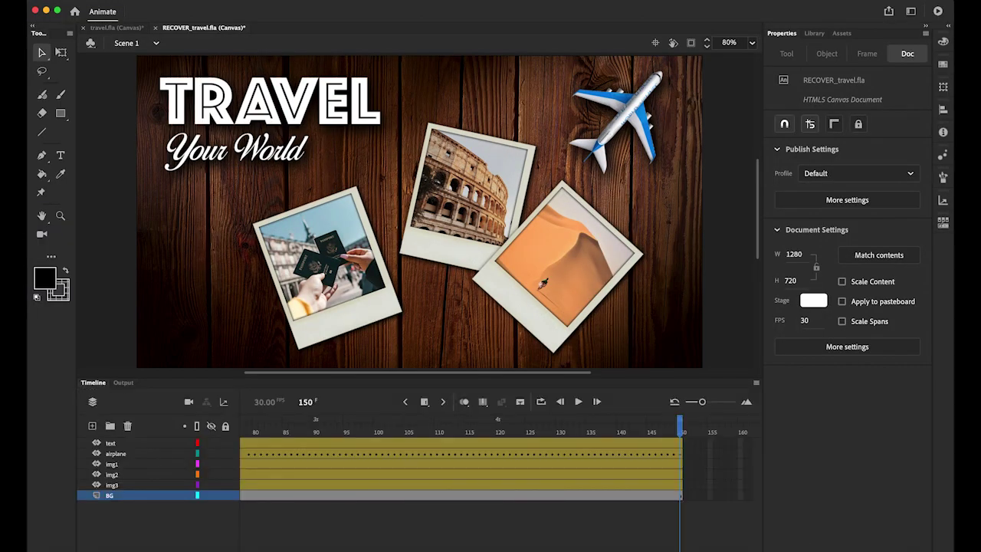
{"action": "left_click", "coordinate": [835, 541]}
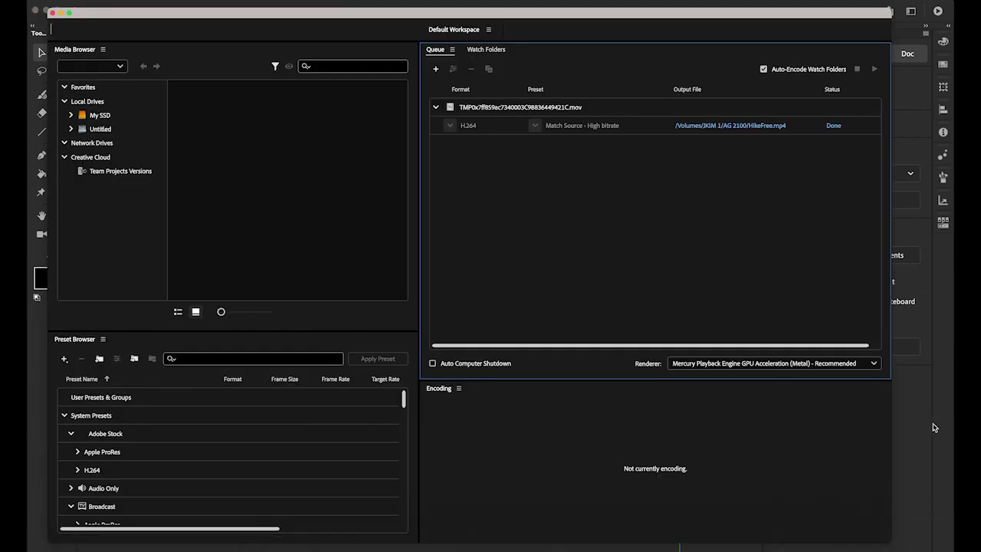
{"action": "key", "text": "super+Tab"}
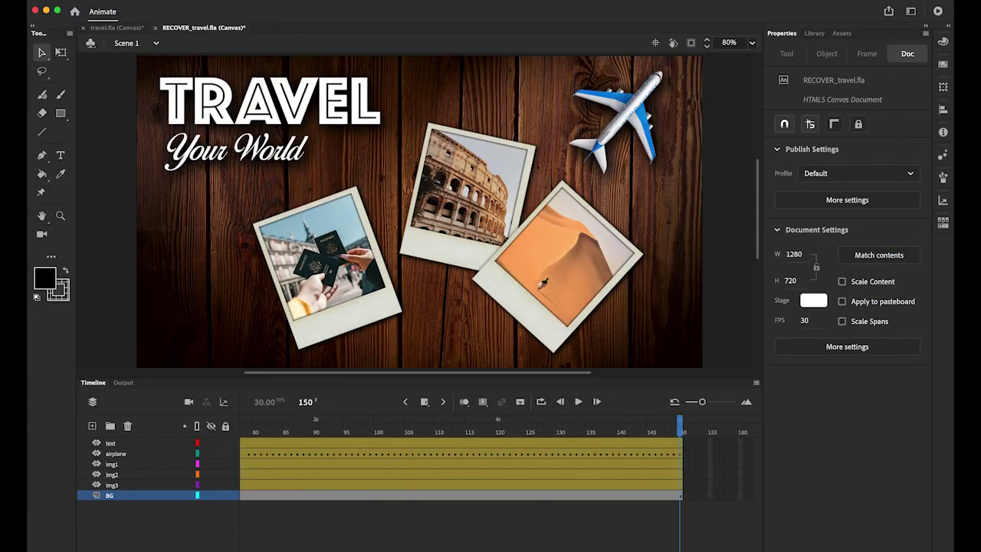
{"action": "left_click", "coordinate": [103, 2]}
{"action": "mouse_move", "coordinate": [163, 175]}
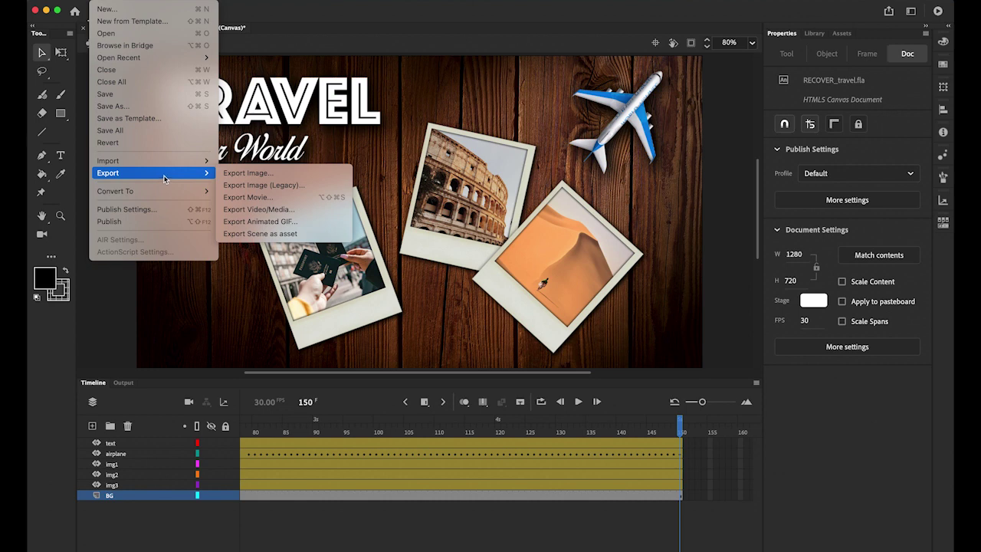
- Export the movie as an H.264 video named travel into the Motion Tween folder
{"action": "left_click", "coordinate": [308, 215]}
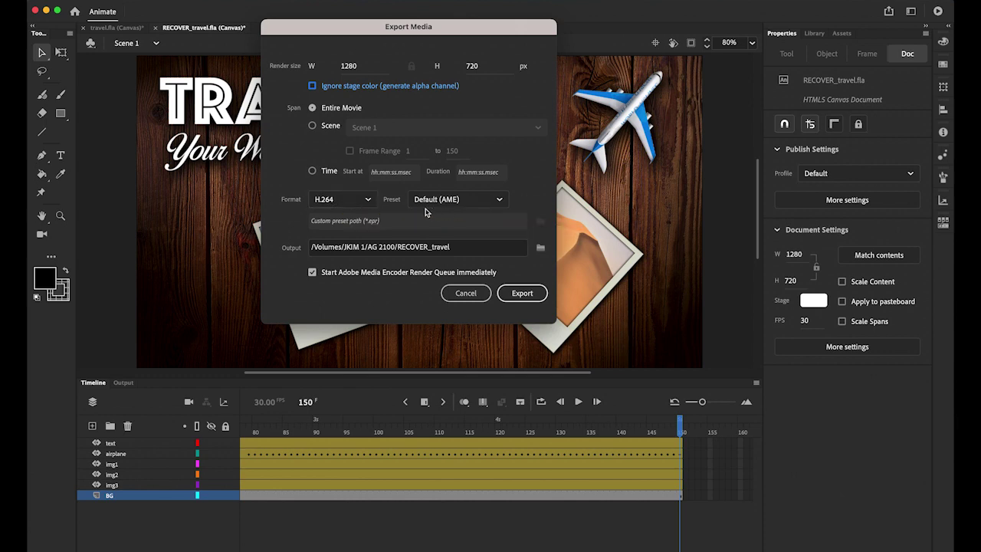
{"action": "left_click", "coordinate": [540, 247]}
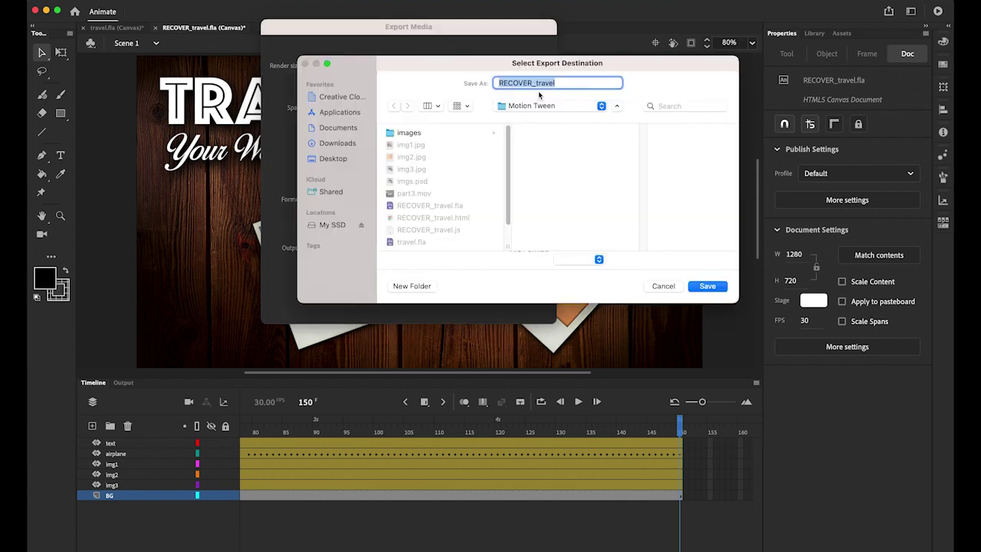
{"action": "left_click_drag", "start_coordinate": [537, 83], "coordinate": [385, 83]}
{"action": "key", "text": "BackSpace"}
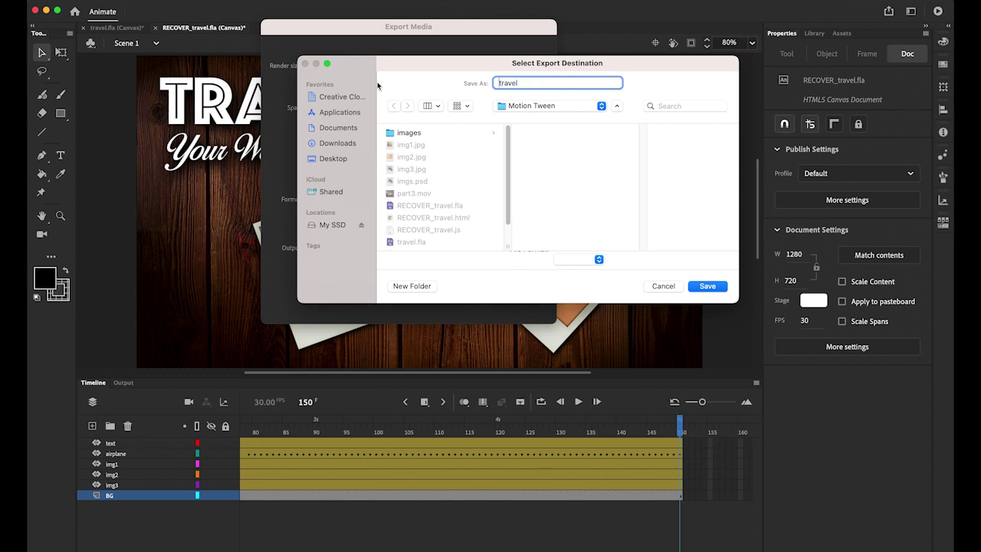
{"action": "left_click", "coordinate": [706, 286]}
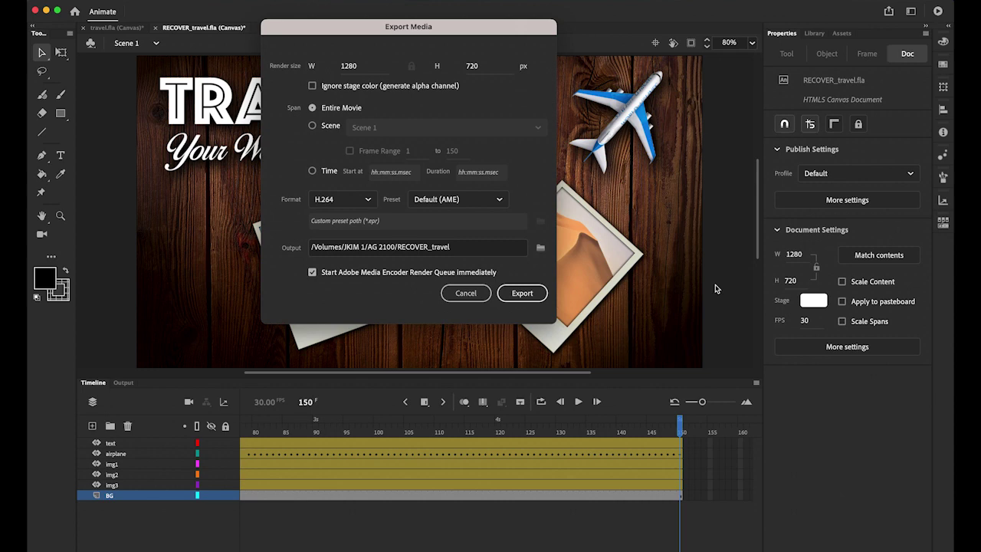
{"action": "left_click", "coordinate": [521, 295]}
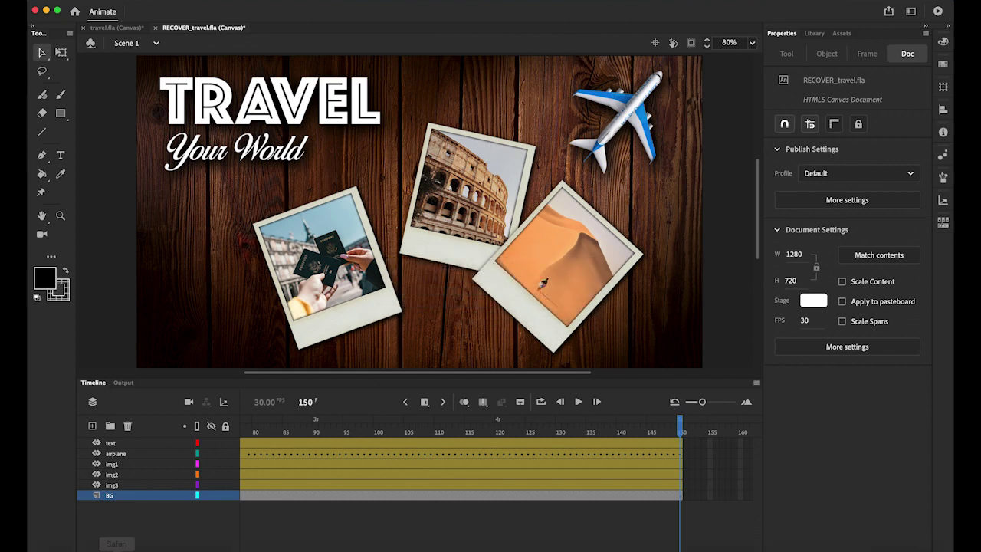
- Select travel.mp4 in Finder's Motion Tween folder and preview it with Quick Look
{"action": "mouse_move", "coordinate": [115, 546]}
{"action": "left_click", "coordinate": [48, 541]}
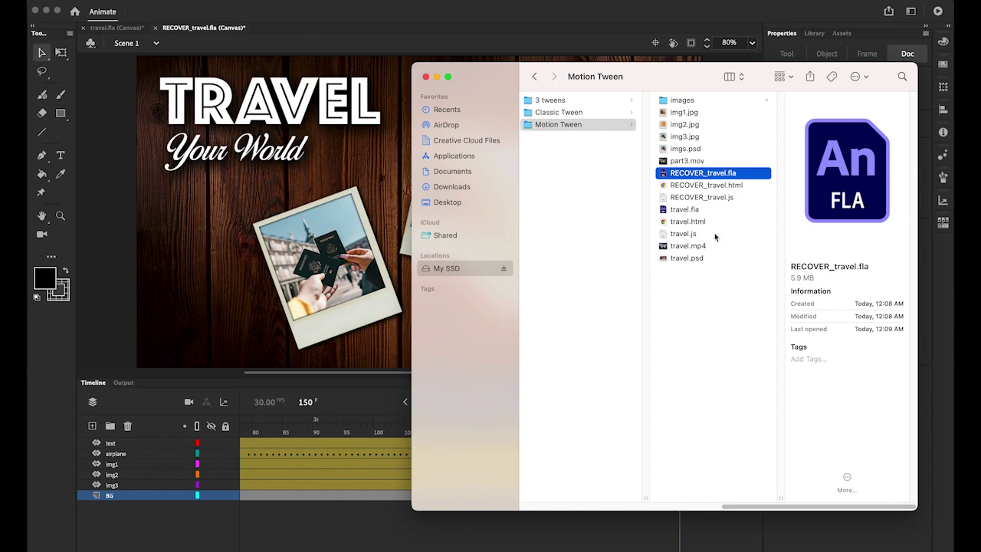
{"action": "left_click", "coordinate": [695, 245]}
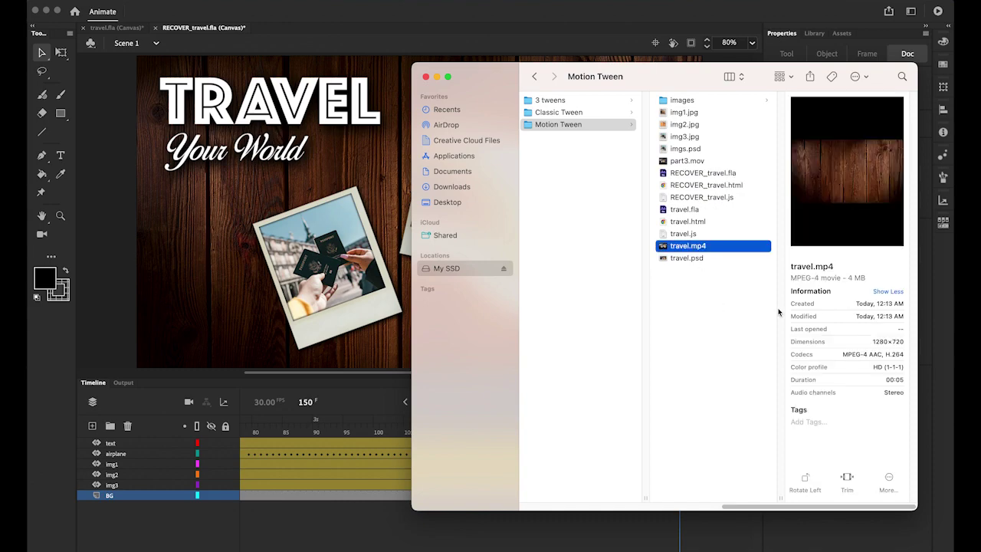
{"action": "key", "text": "space"}
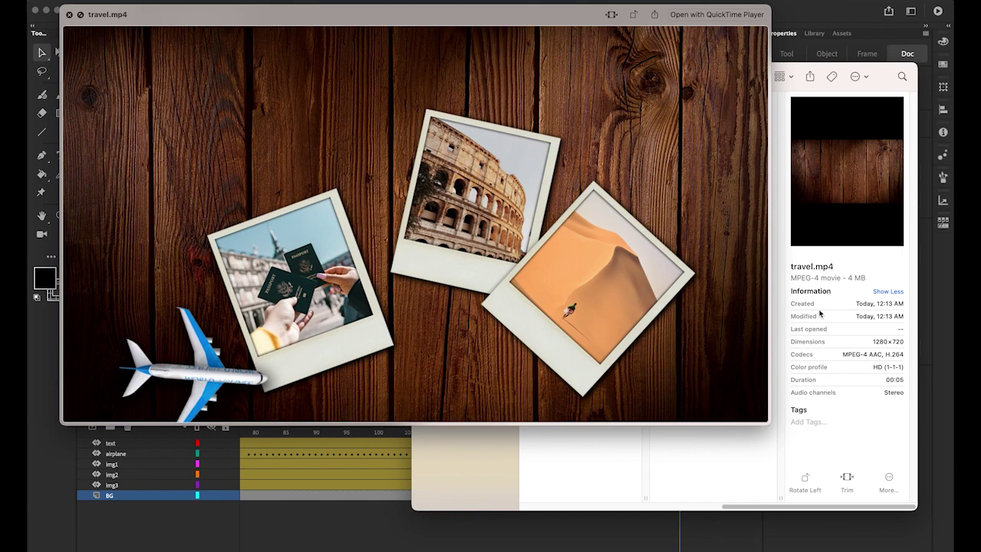